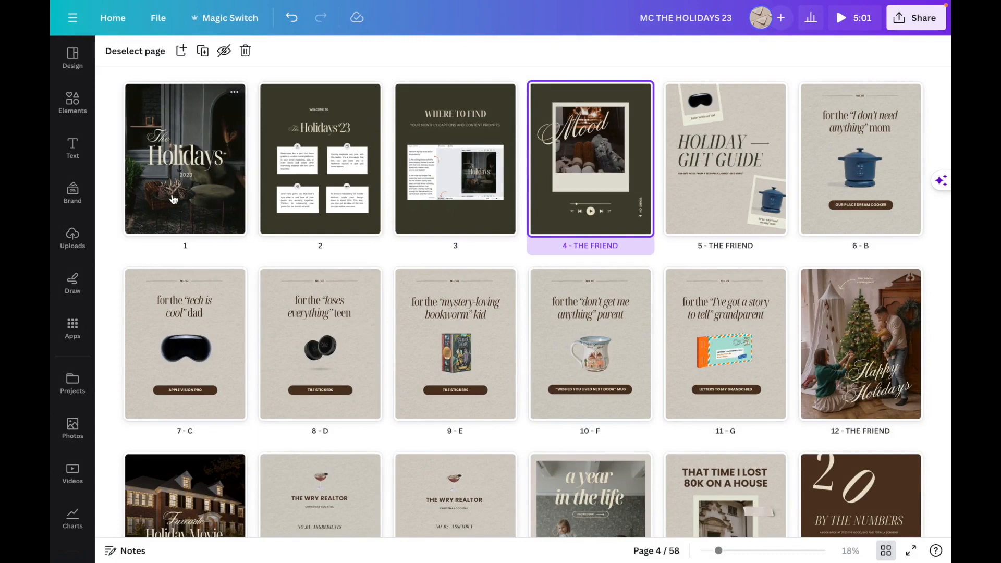
# - Open page 4, select its music player graphic, and search the elements for MUSIC PLAYER, listing all matching graphics
pyautogui.doubleClick(542, 198)
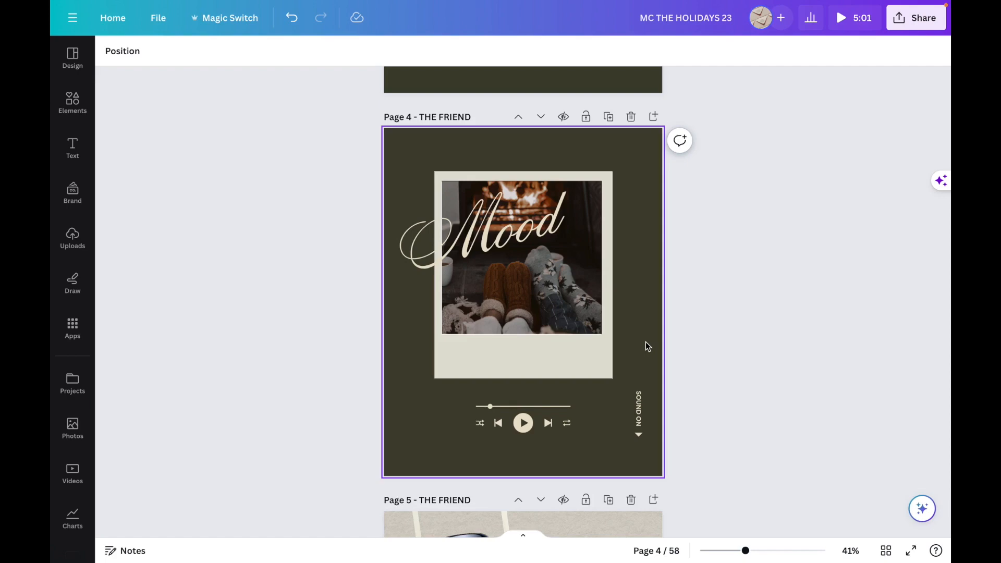
pyautogui.click(501, 423)
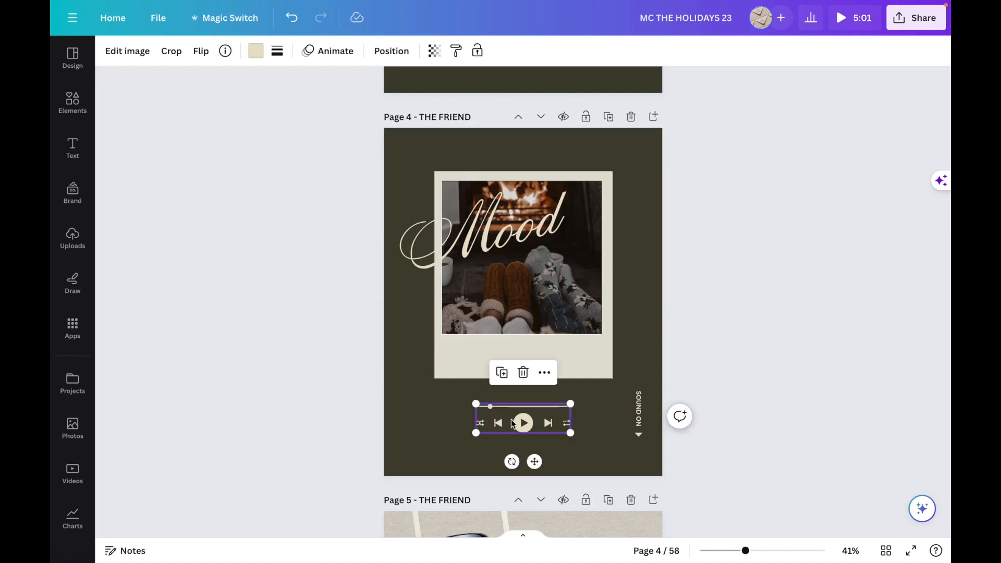
pyautogui.click(73, 100)
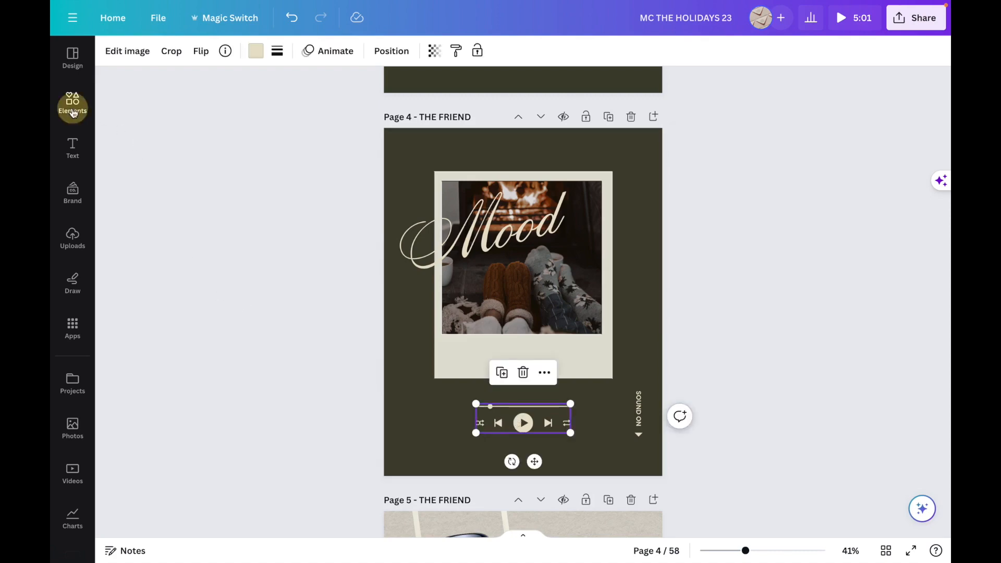
pyautogui.click(204, 58)
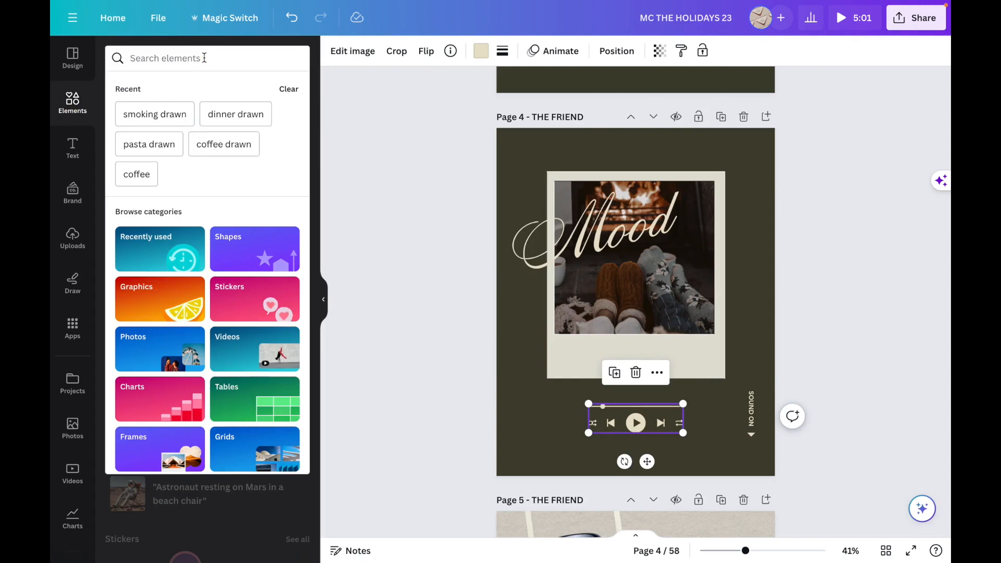
pyautogui.write('MUSIC P')
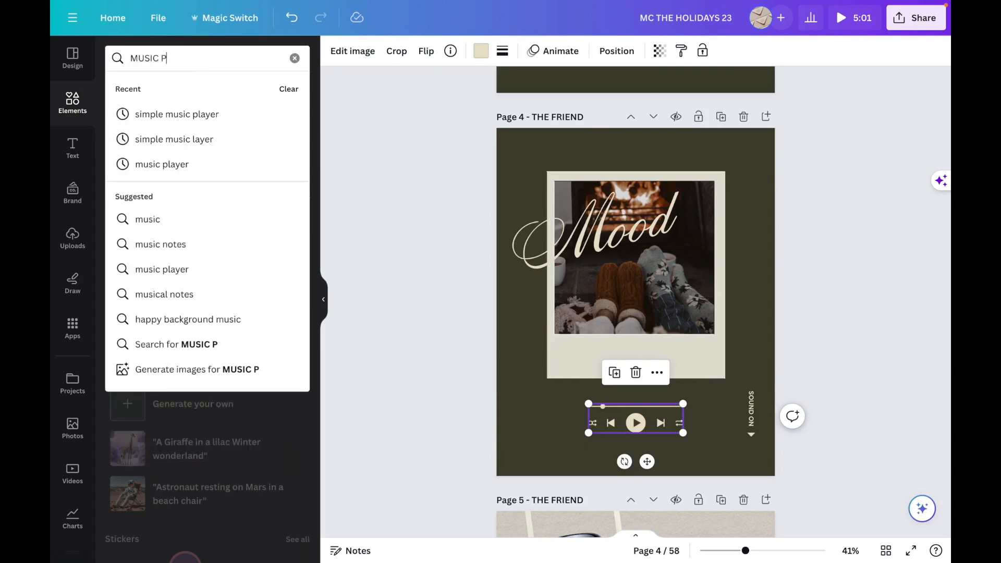
pyautogui.write('LAYER')
pyautogui.press('Return')
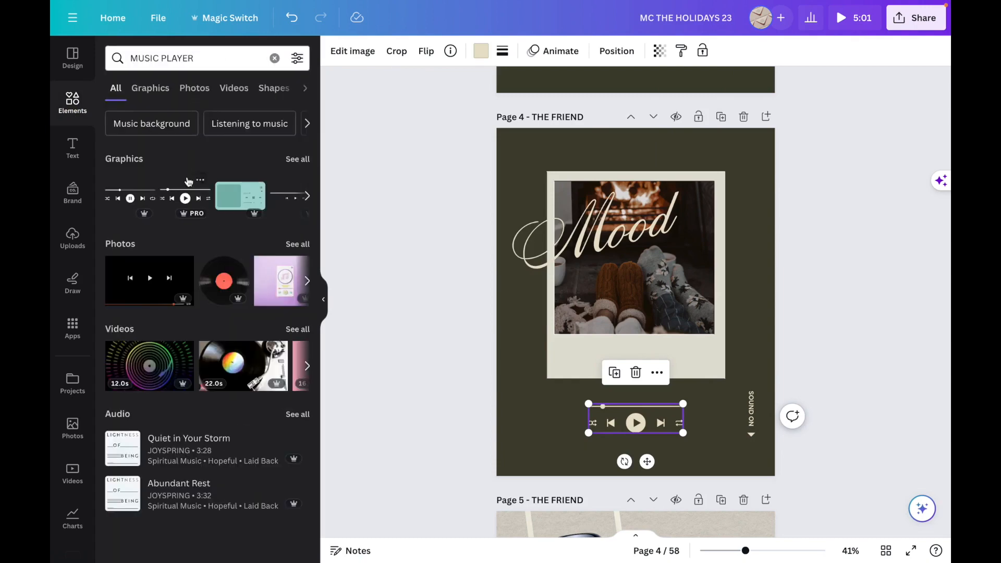
pyautogui.click(294, 160)
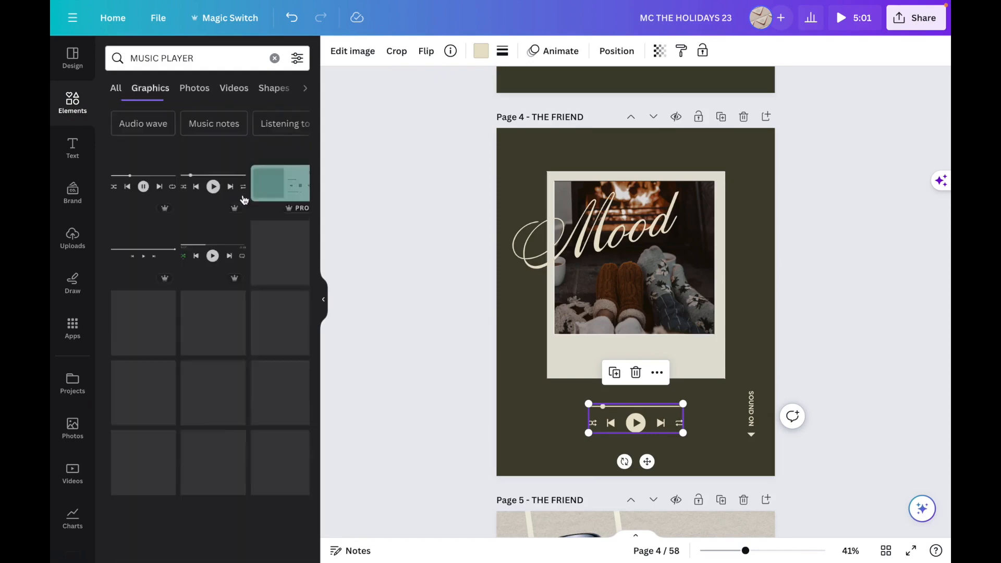
pyautogui.scroll(-2, 225, 207)
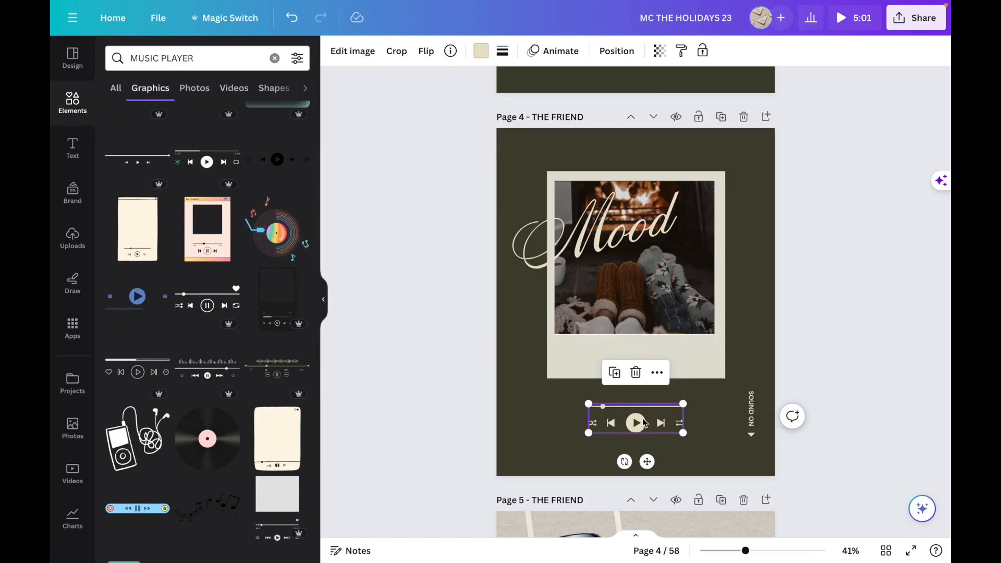
# - Examine the Holiday Gift Guide pages from page 5 to page 10 and their cut-out product images
pyautogui.scroll(-3, 544, 404)
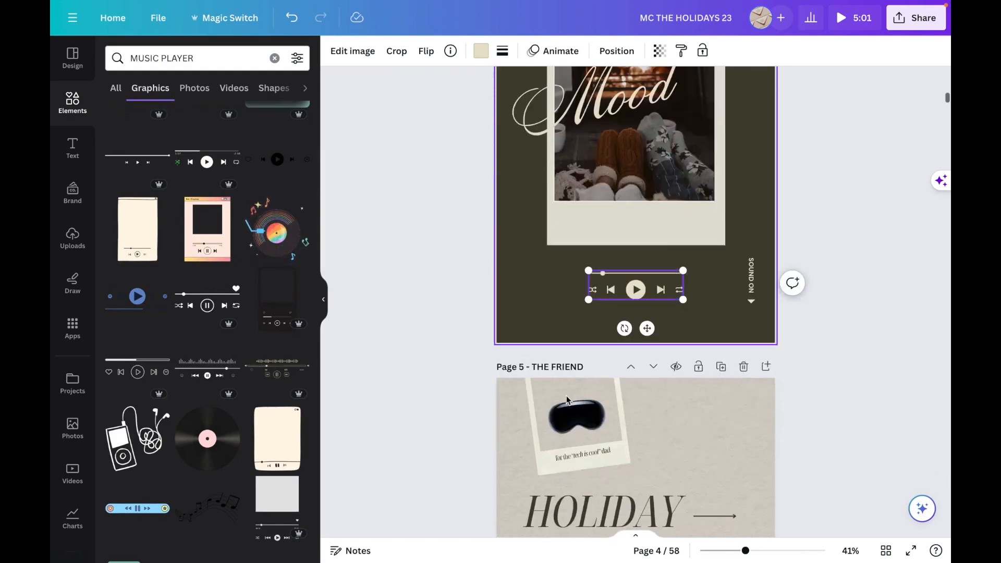
pyautogui.scroll(-5, 608, 333)
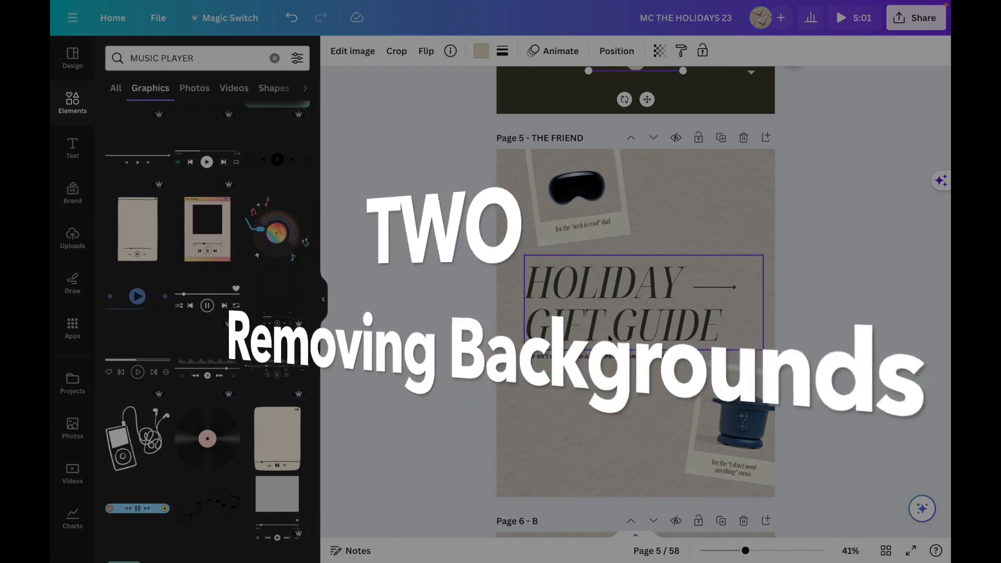
pyautogui.scroll(-8, 608, 338)
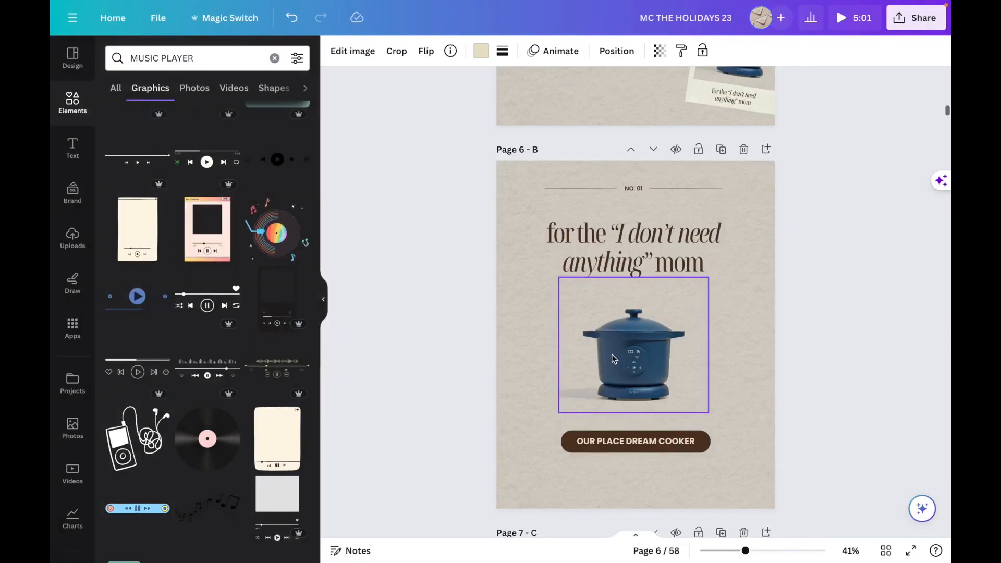
pyautogui.scroll(10, 610, 342)
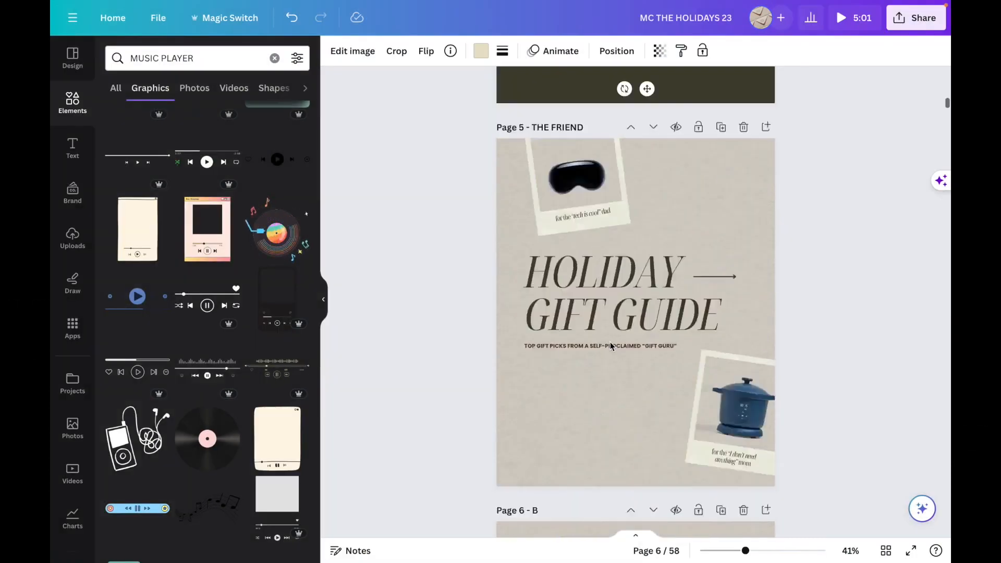
pyautogui.scroll(-5, 610, 342)
pyautogui.scroll(-6, 610, 342)
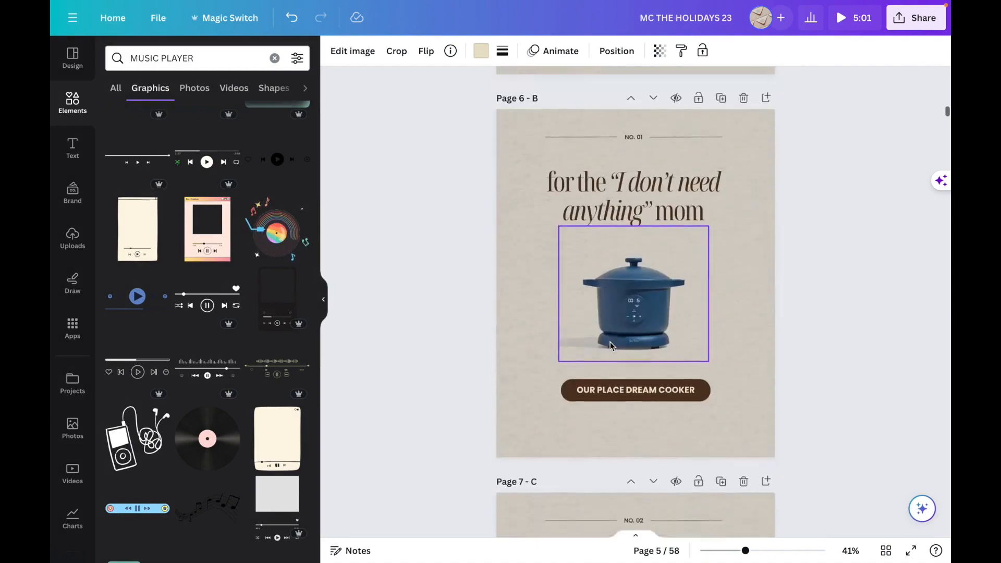
pyautogui.scroll(-7, 611, 242)
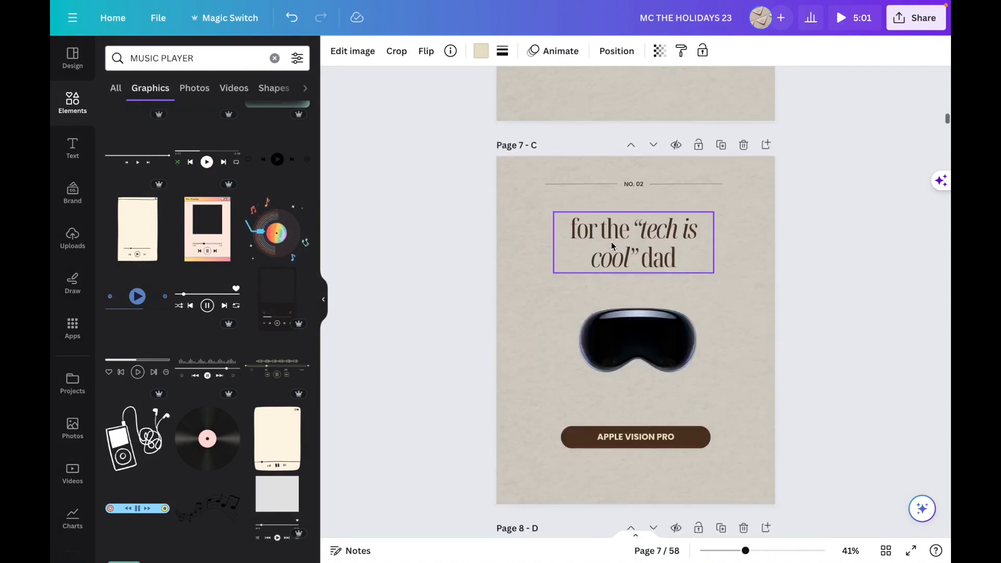
pyautogui.scroll(-8, 611, 242)
pyautogui.scroll(-8, 611, 246)
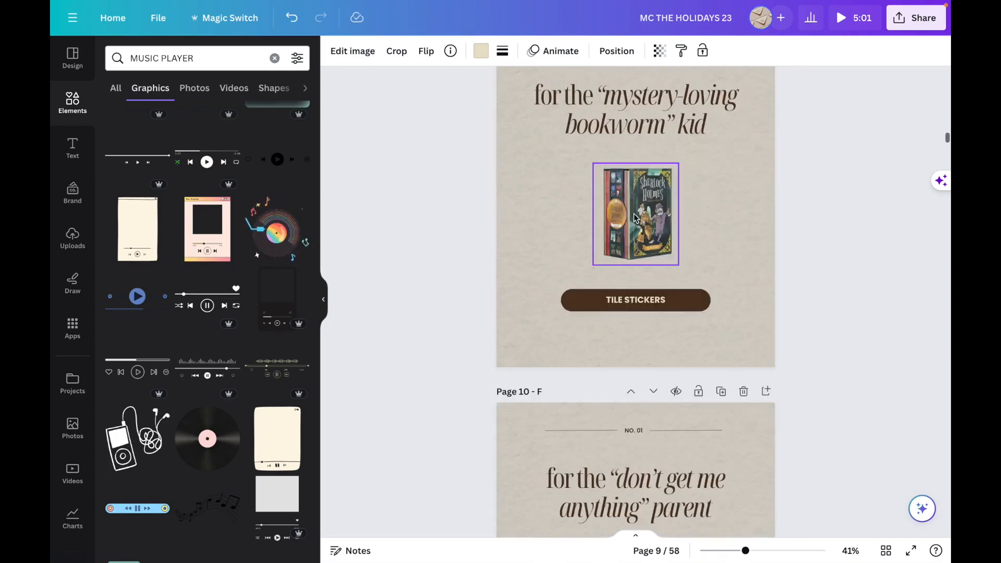
pyautogui.scroll(-5, 635, 218)
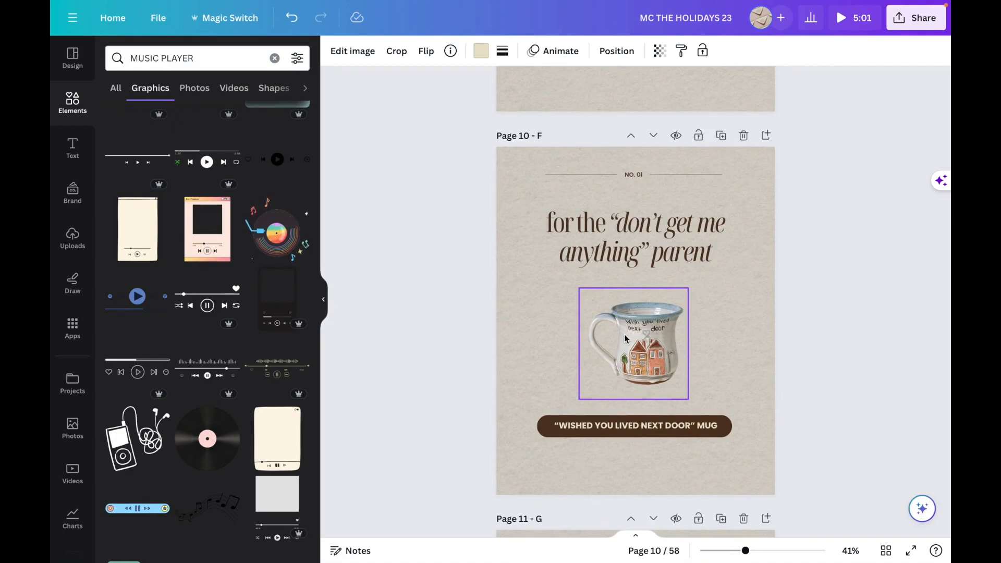
pyautogui.scroll(15, 625, 338)
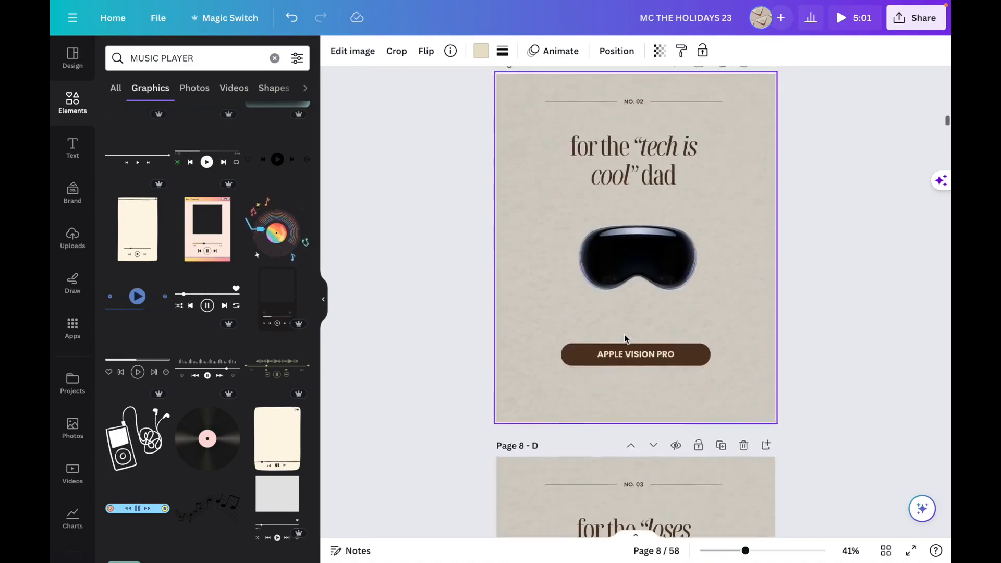
# - Add the uploaded red wine stain remover photo to page 7, remove its background, and move it slightly
pyautogui.scroll(2, 624, 334)
pyautogui.click(72, 239)
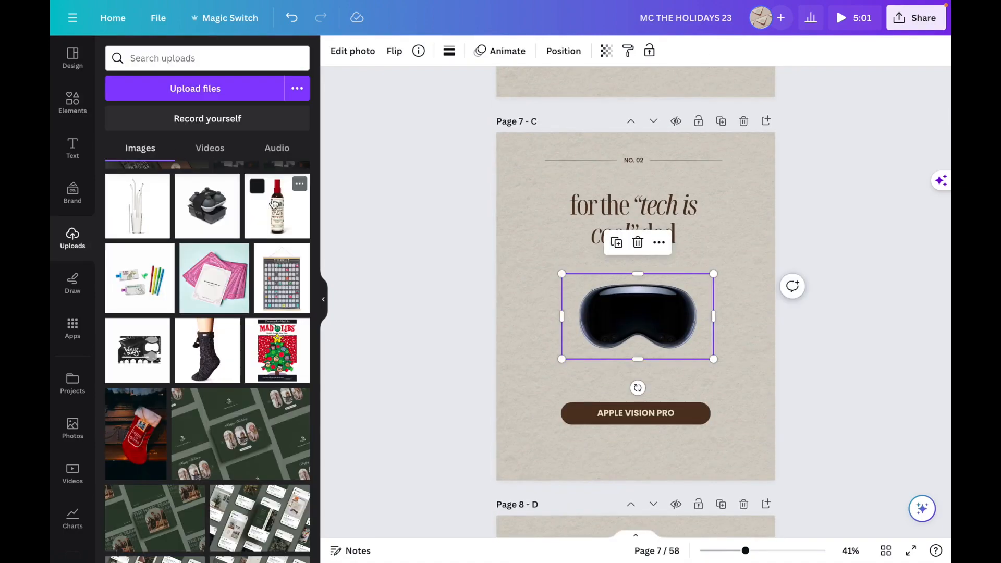
pyautogui.click(277, 208)
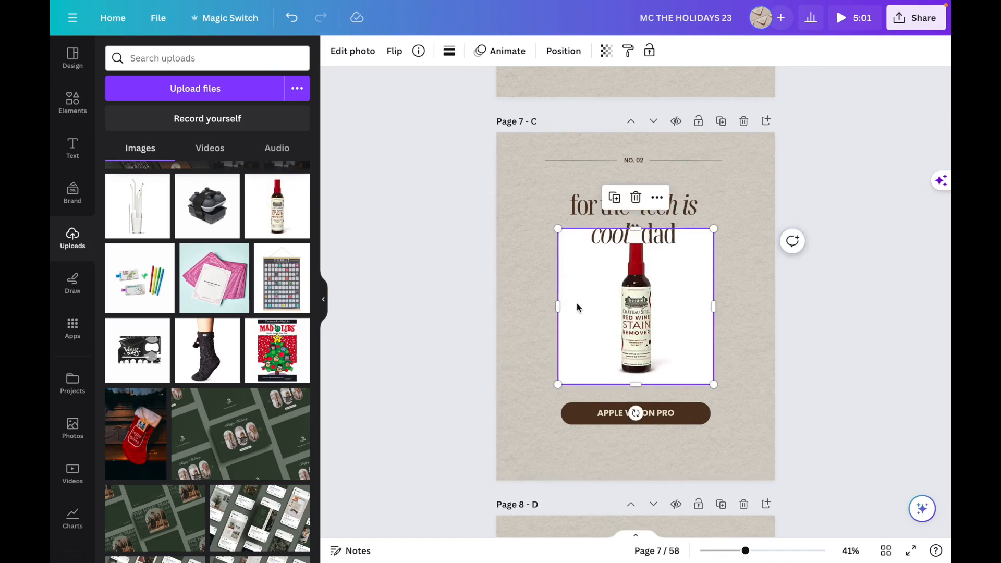
pyautogui.click(367, 51)
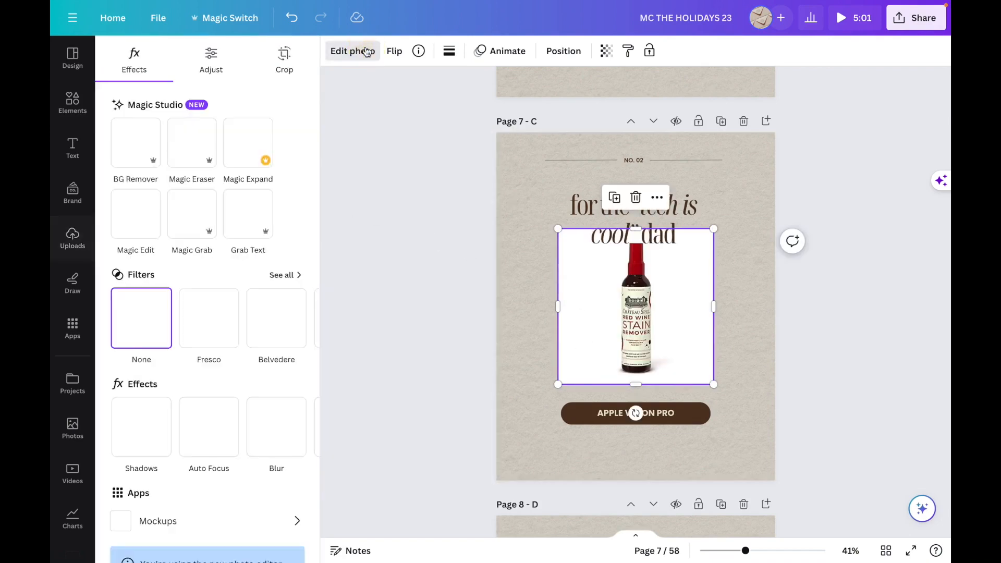
pyautogui.click(140, 145)
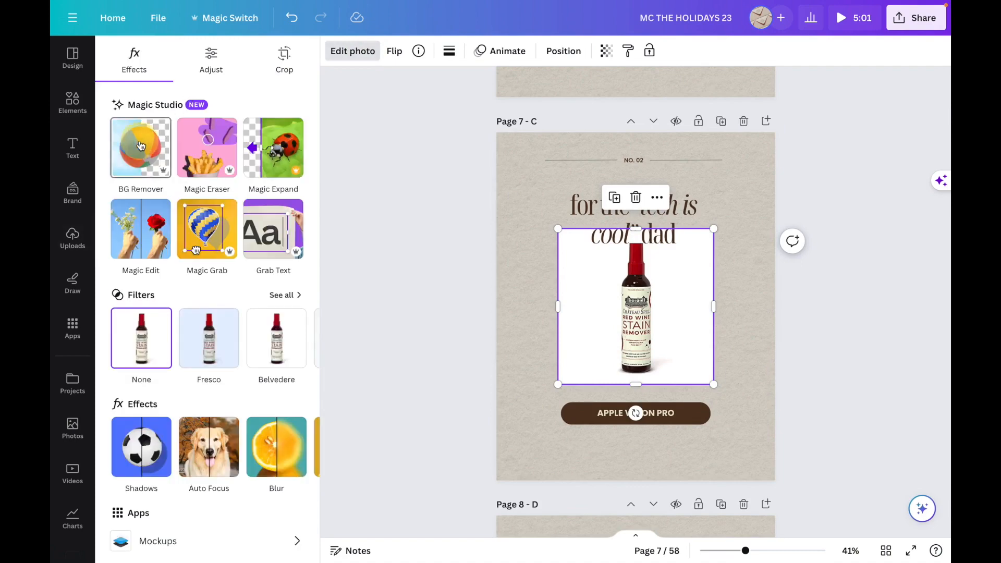
pyautogui.moveTo(645, 315)
pyautogui.mouseDown()
pyautogui.moveTo(709, 309)
pyautogui.moveTo(634, 308)
pyautogui.moveTo(650, 324)
pyautogui.mouseUp()
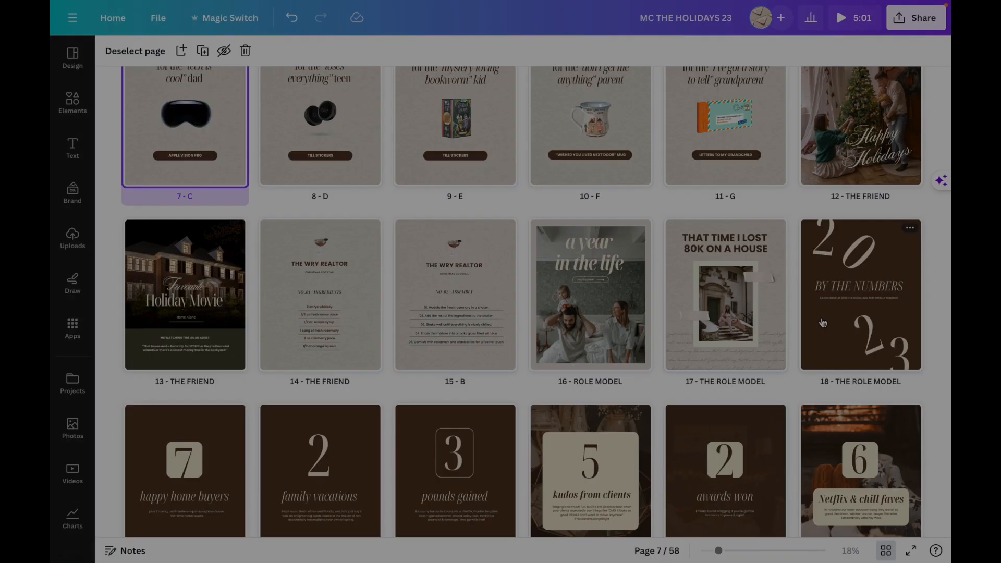
# - Examine the By the Numbers pages in the page overview and the page options available for page 19
pyautogui.click(823, 323)
pyautogui.scroll(-3, 708, 302)
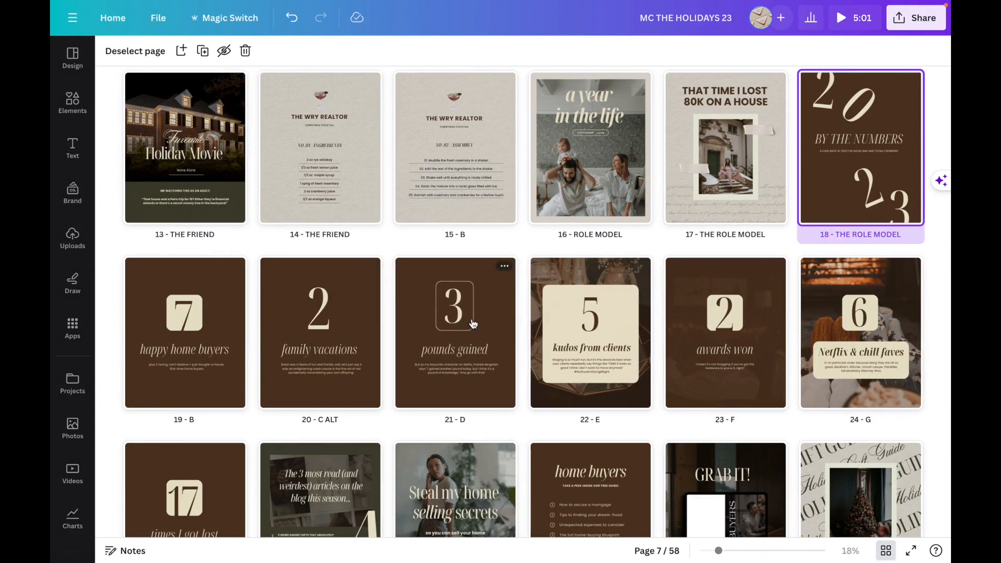
pyautogui.click(182, 342)
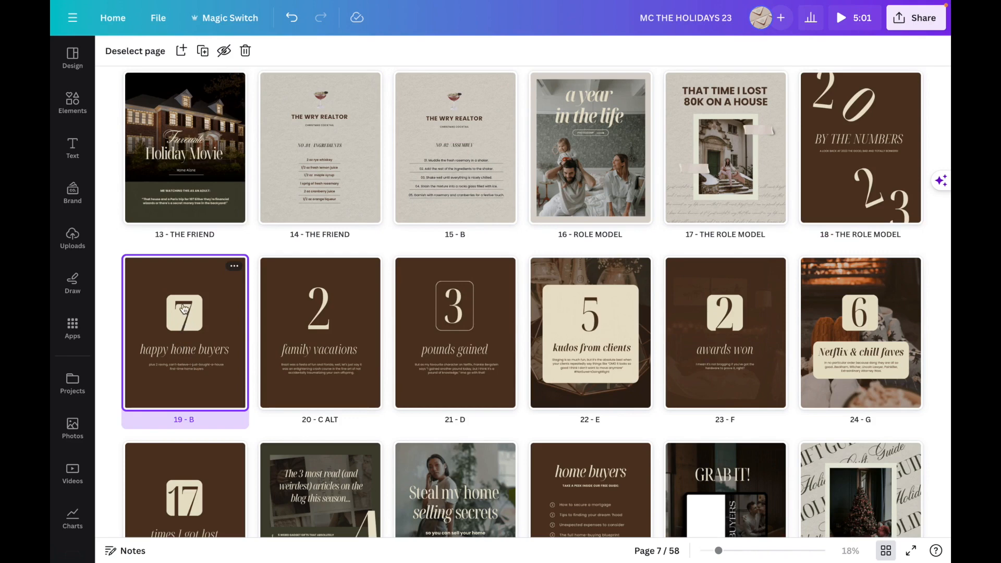
pyautogui.click(233, 268)
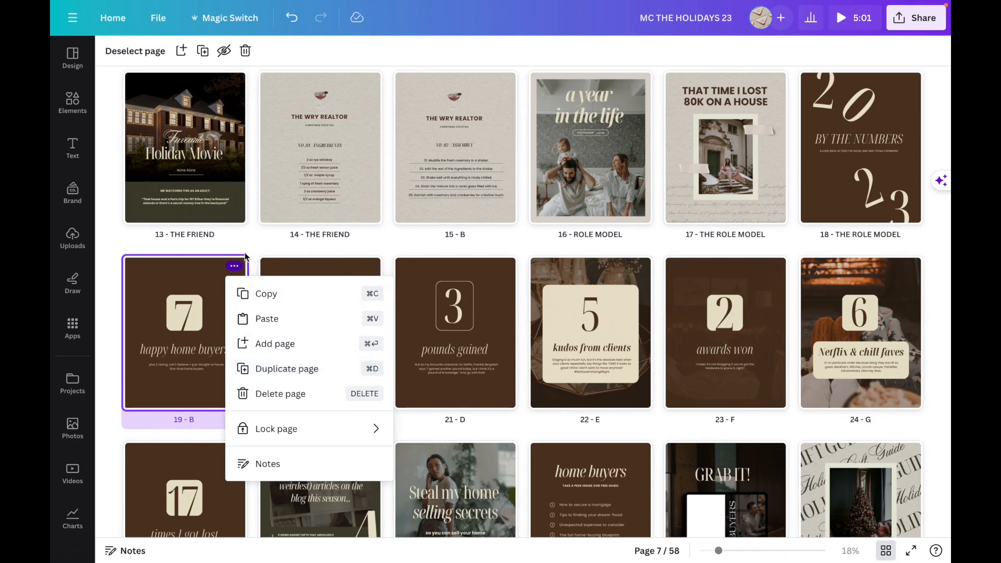
pyautogui.click(396, 239)
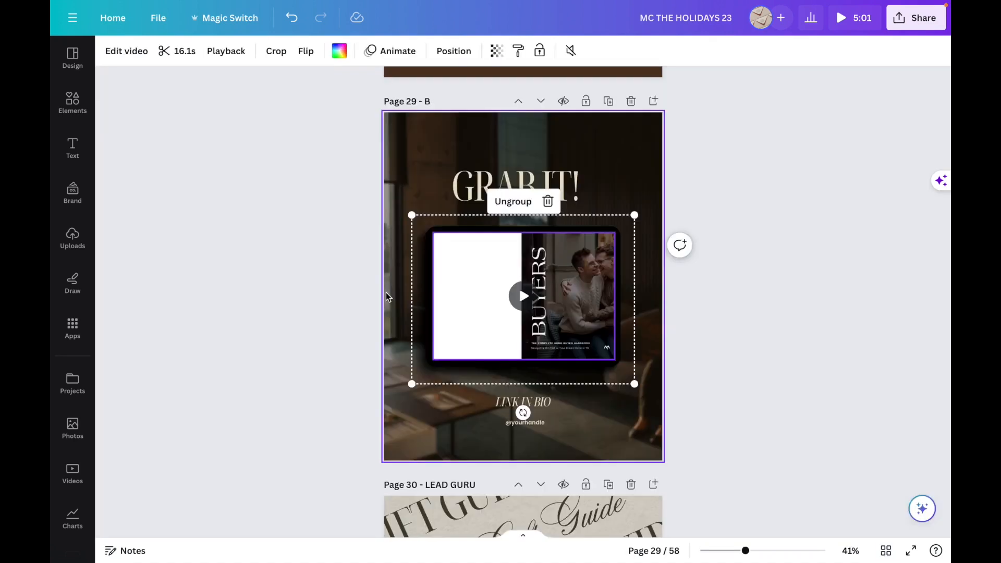
# - Check the mockup video on page 29, and look through the pages of the Tribeca Buyer's Guide design
pyautogui.click(524, 298)
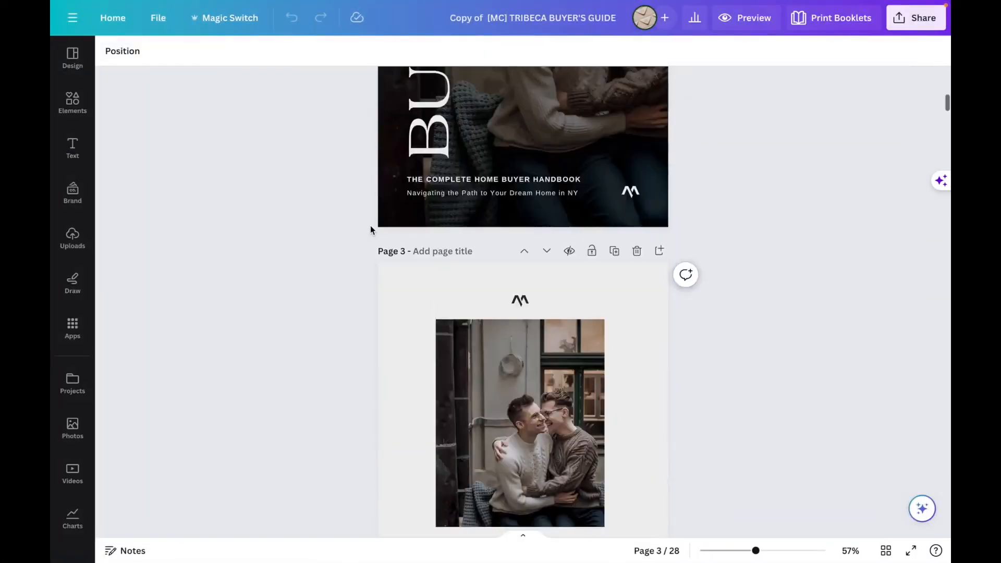
pyautogui.scroll(2, 370, 229)
pyautogui.scroll(-5, 370, 229)
pyautogui.scroll(-15, 371, 230)
pyautogui.scroll(20, 524, 235)
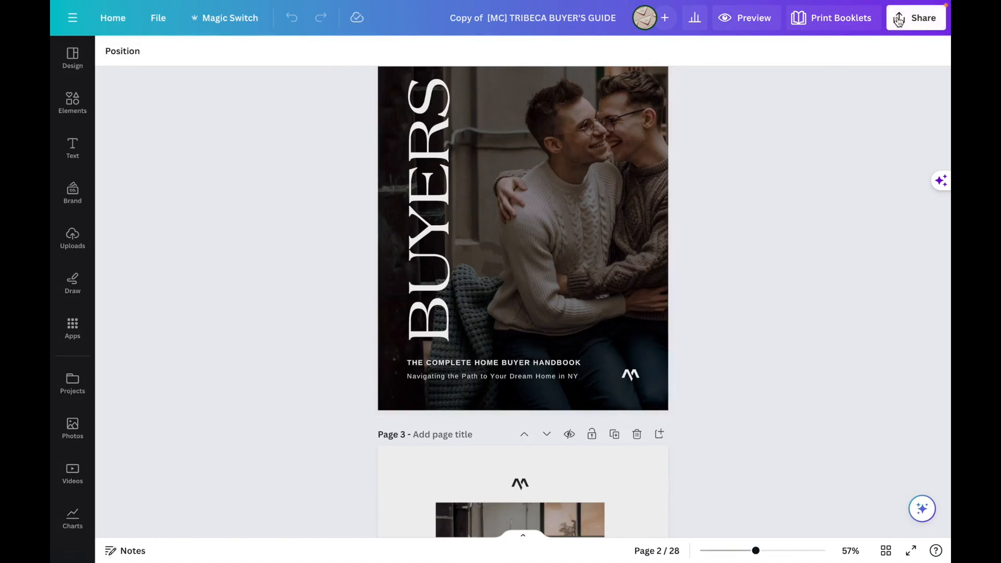
# - Search the buyer's guide's sharing options for HEYZINE and choose Heyzine Flipbooks as the publishing destination
pyautogui.click(899, 19)
pyautogui.click(717, 429)
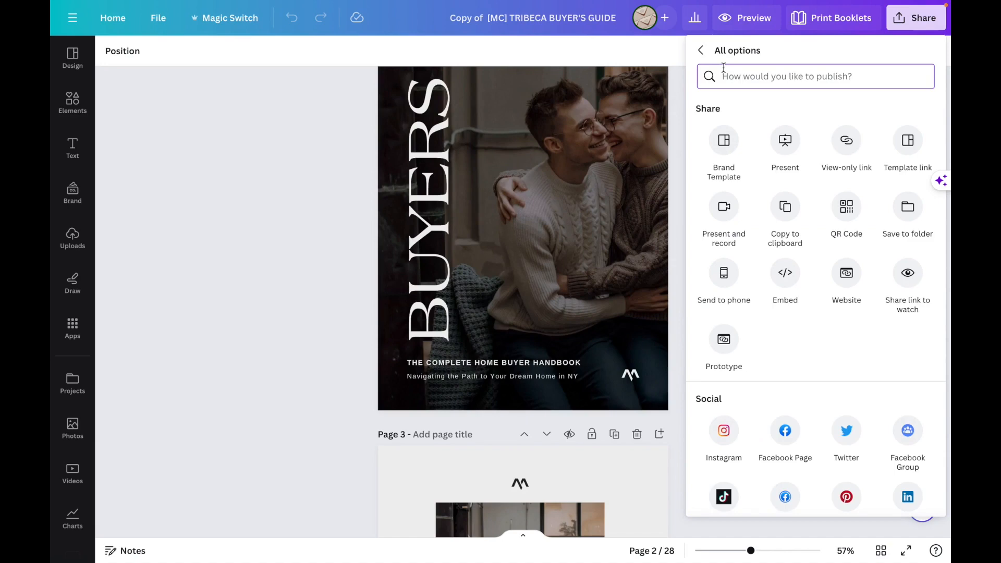
pyautogui.write('HEYZINE')
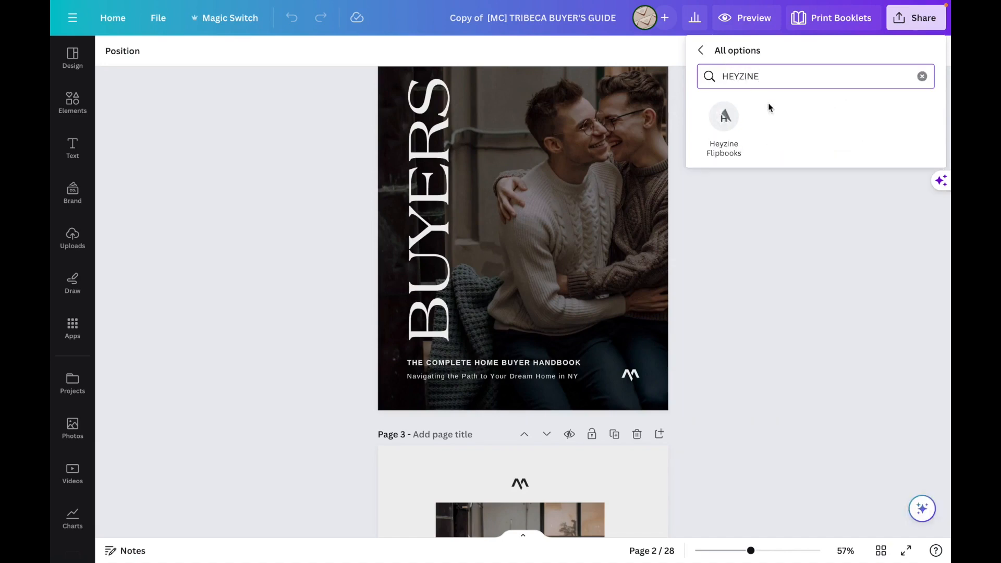
pyautogui.click(724, 117)
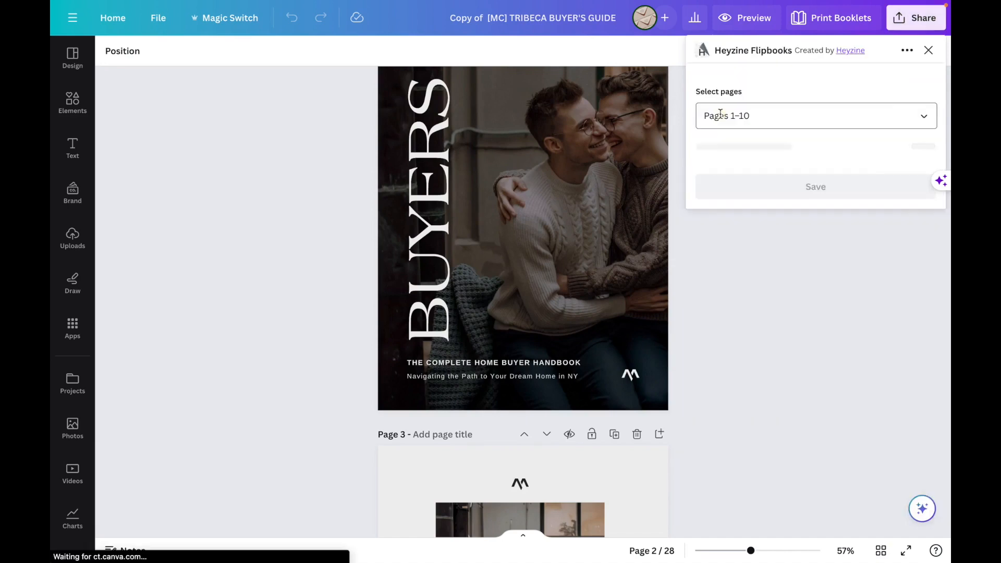
# - Save pages 2, 4–6, 9–16, 18–21 and 24–28 of the buyer's guide to Heyzine Flipbooks and open the published flipbook
pyautogui.click(813, 111)
pyautogui.click(840, 153)
pyautogui.click(784, 183)
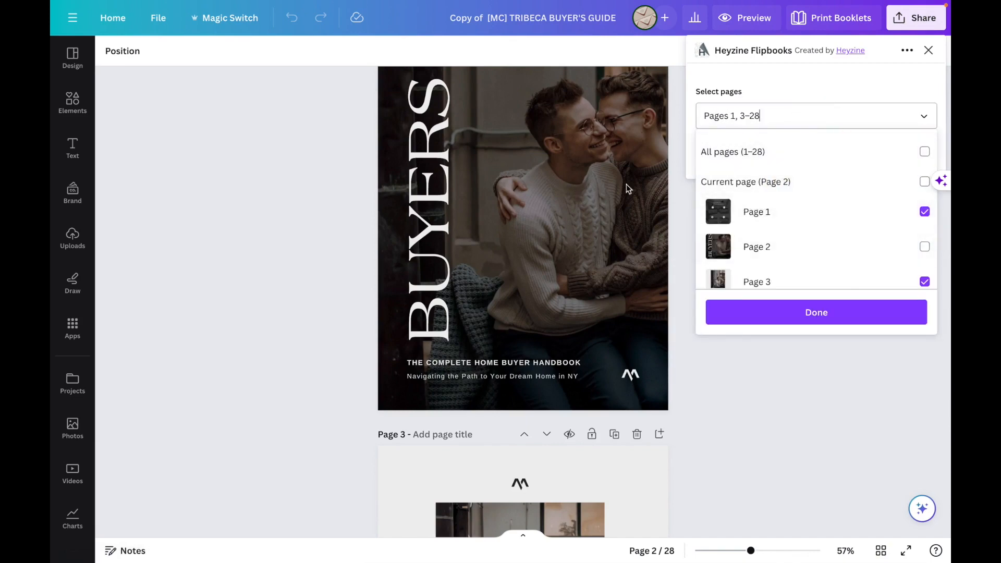
pyautogui.scroll(-1, 746, 213)
pyautogui.click(757, 151)
pyautogui.scroll(-1, 795, 188)
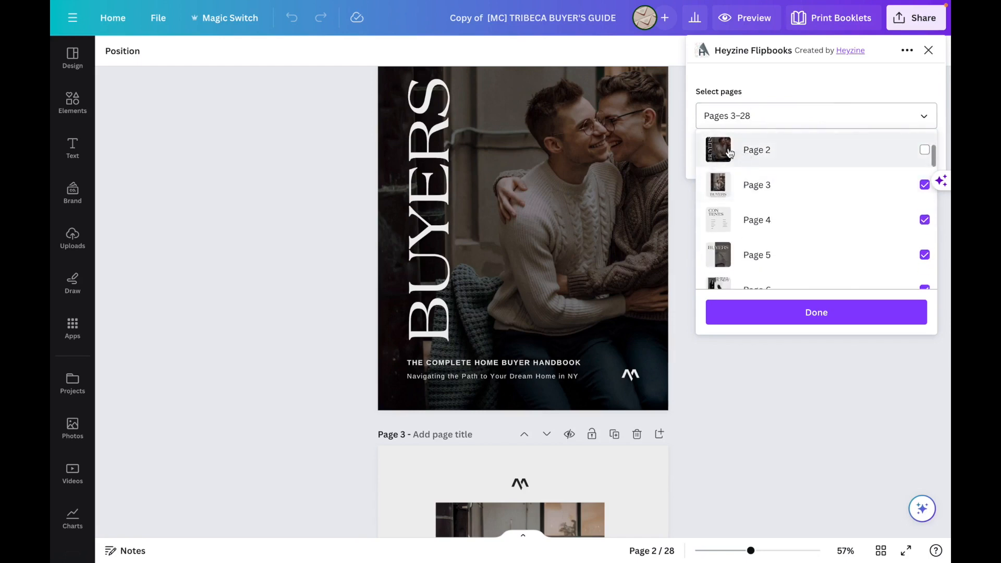
pyautogui.click(810, 146)
pyautogui.click(779, 195)
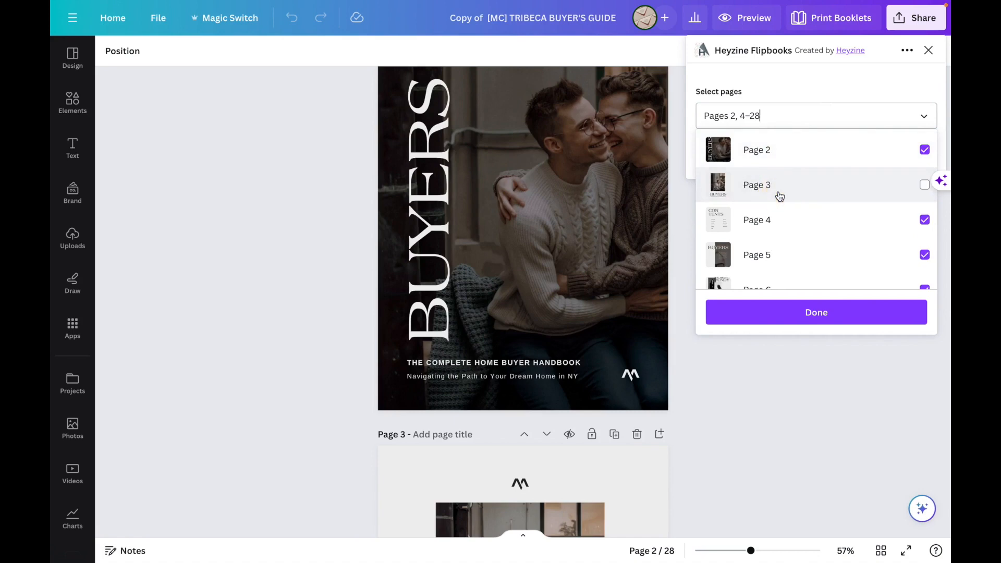
pyautogui.scroll(-2, 737, 226)
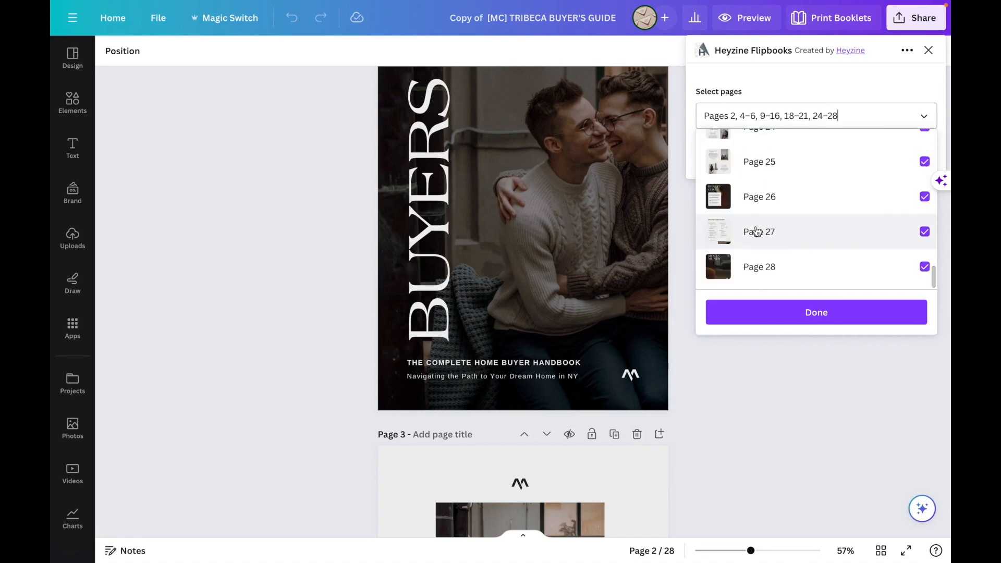
pyautogui.click(752, 314)
pyautogui.click(755, 157)
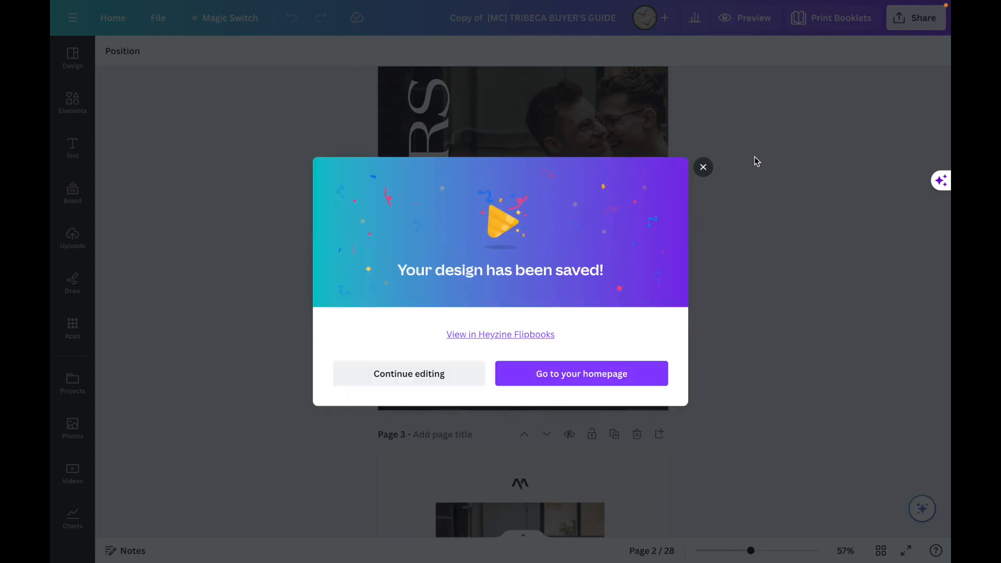
pyautogui.click(459, 333)
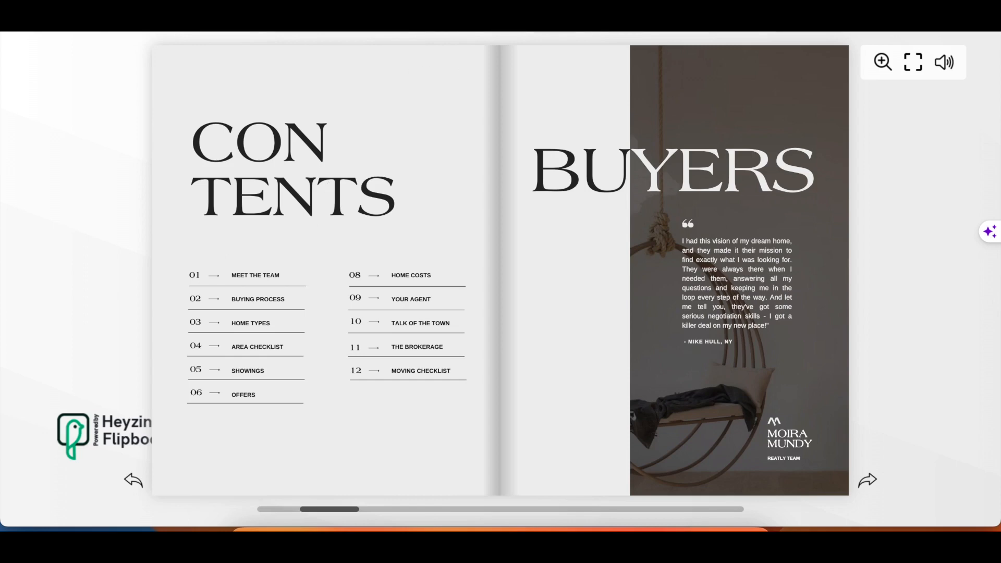
# - Start a full-screen recording of the flipbook in the screen recorder, with No Microphone selected
pyautogui.press('super+shift+l')
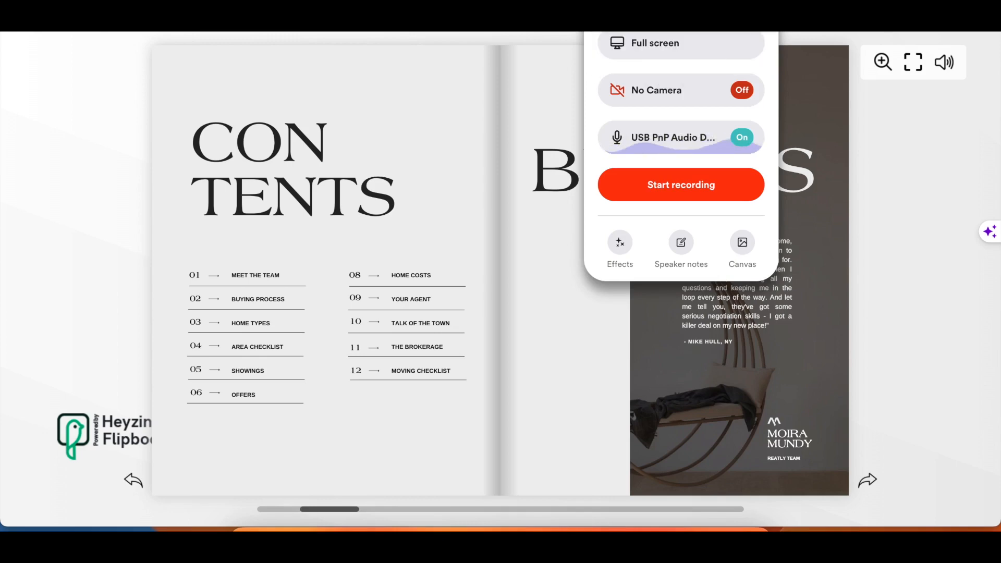
pyautogui.click(640, 42)
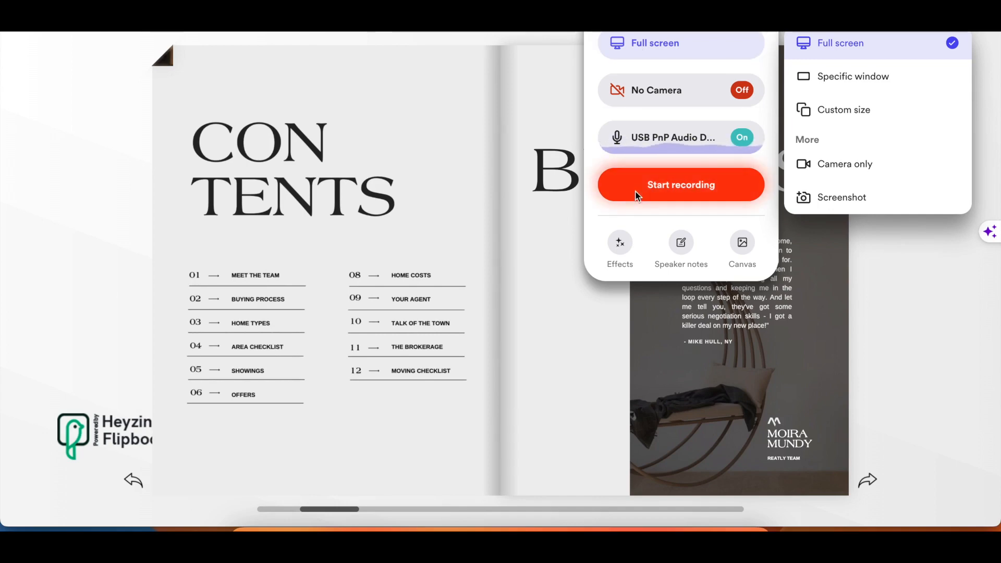
pyautogui.click(631, 139)
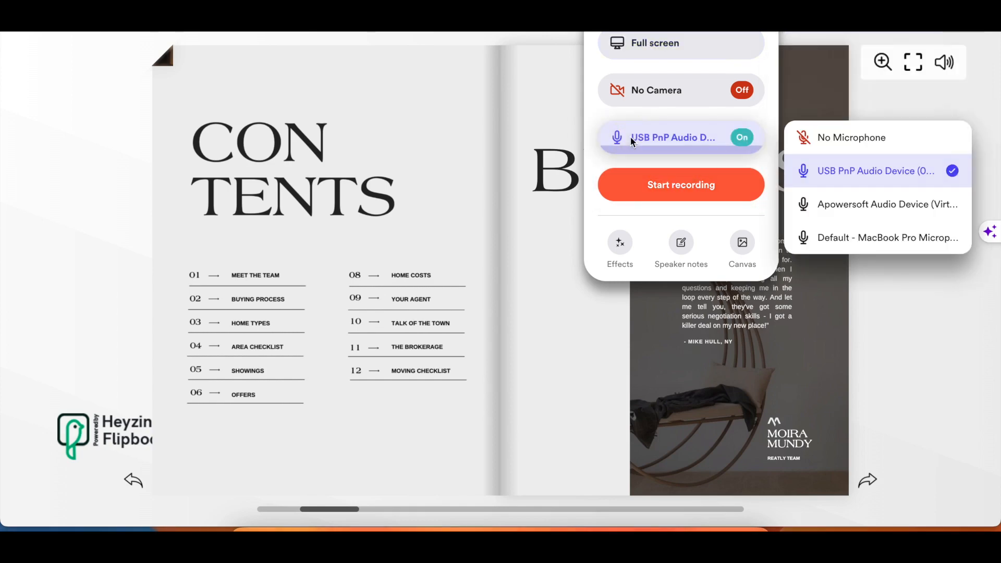
pyautogui.click(846, 138)
pyautogui.click(681, 188)
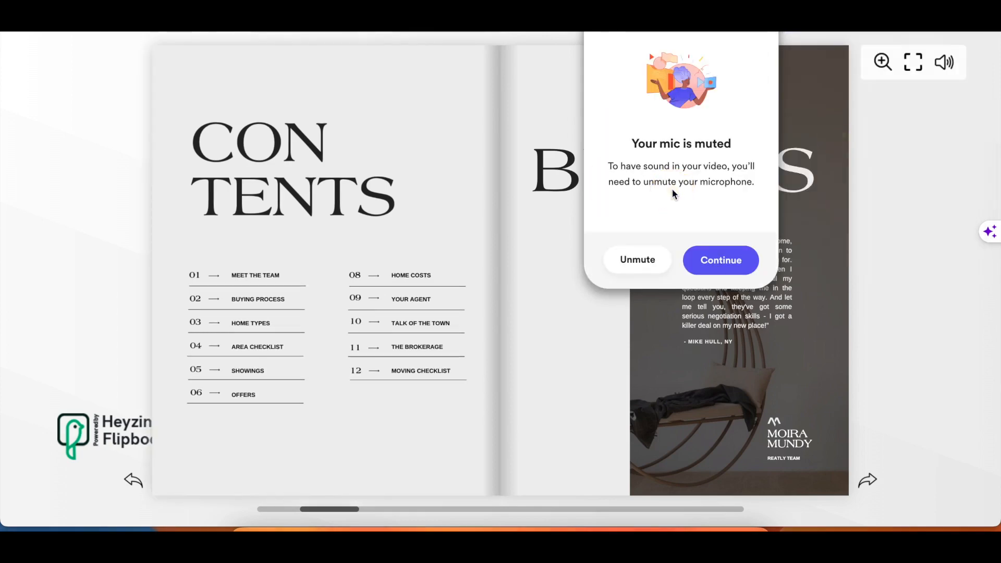
pyautogui.click(715, 261)
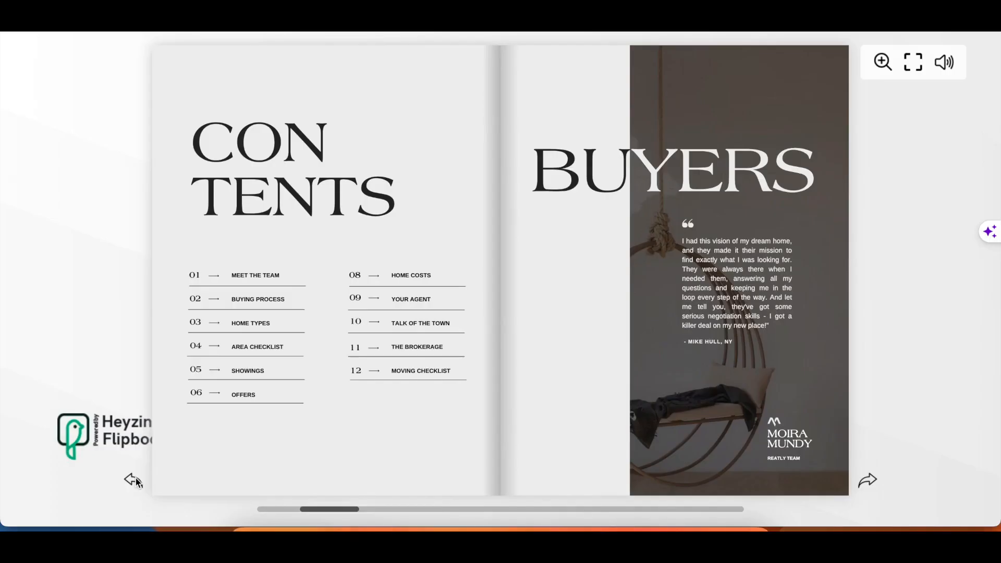
# - Return the flipbook to its cover and page forward past the Talk of the Town spread for the recording
pyautogui.click(132, 480)
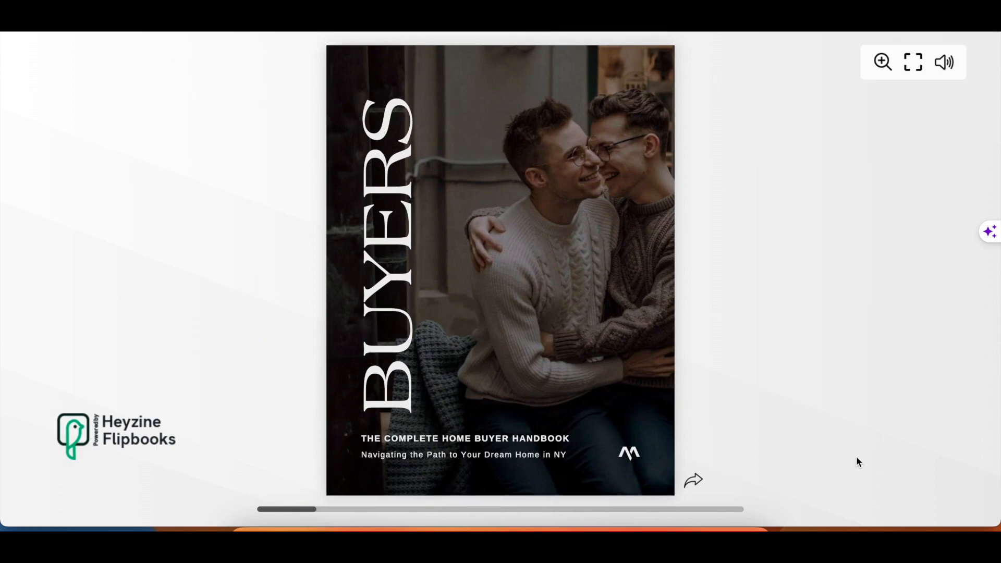
pyautogui.press('Right')
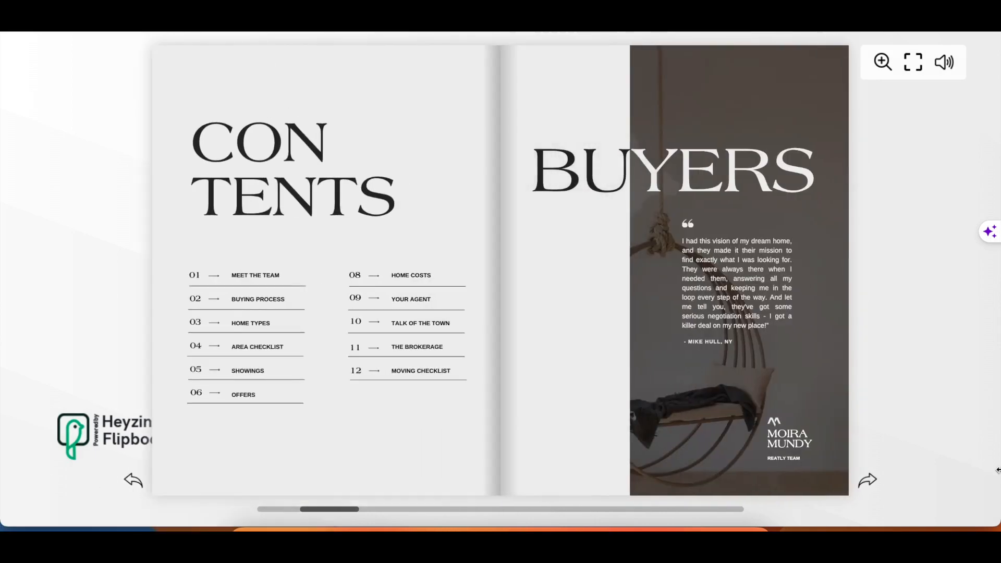
pyautogui.press('Right')
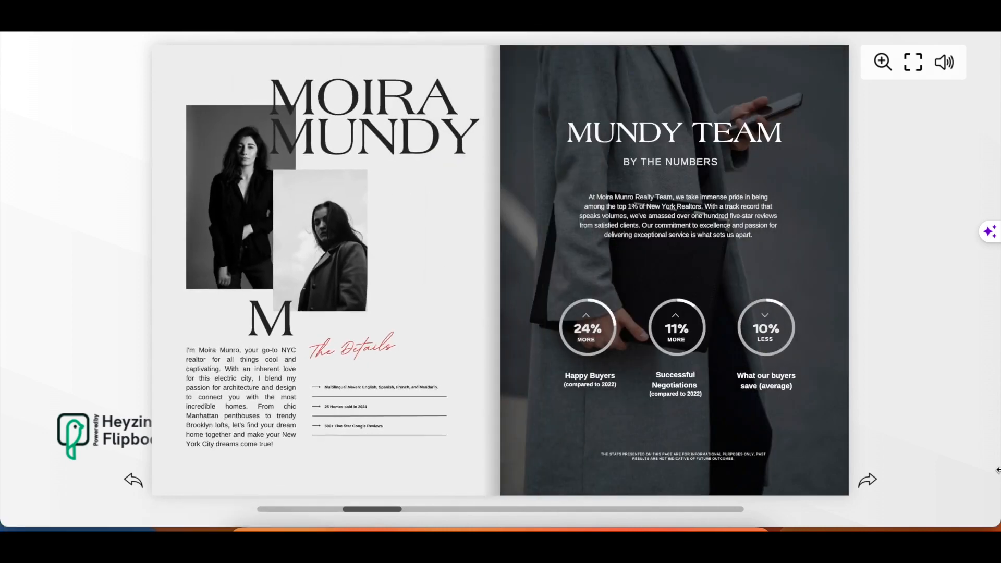
pyautogui.press('Right')
pyautogui.press('Right')
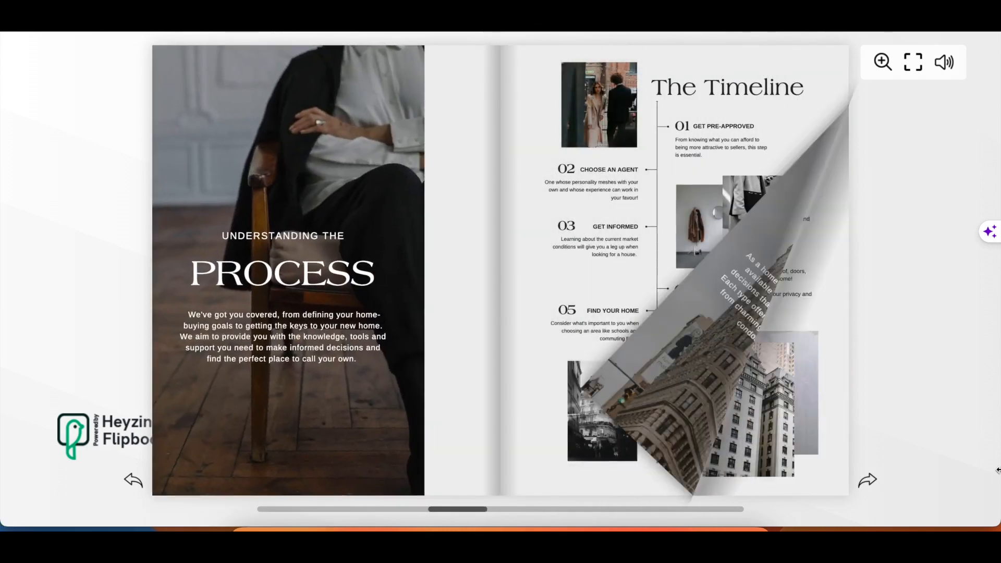
pyautogui.press('Right')
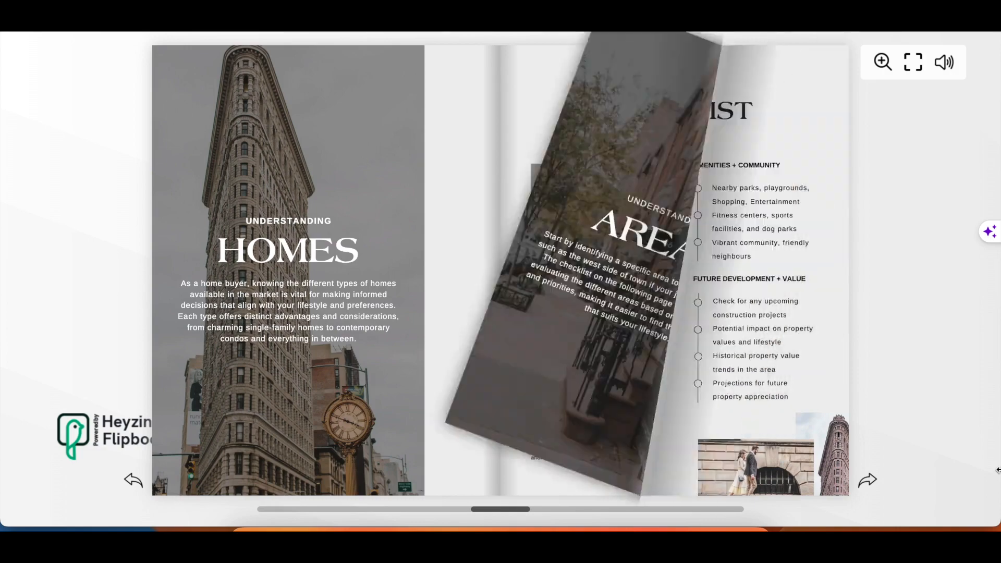
pyautogui.press('Right')
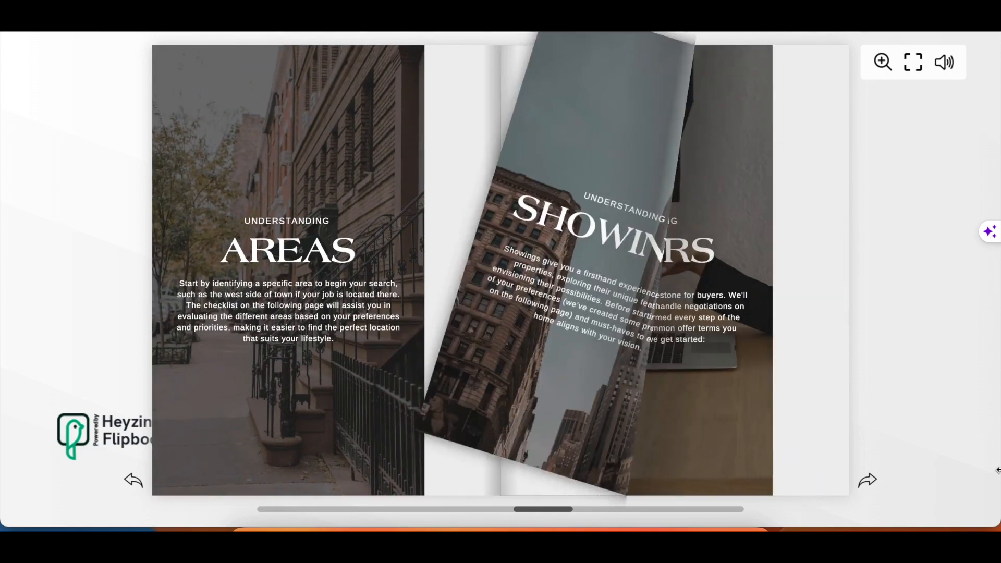
pyautogui.press('Right')
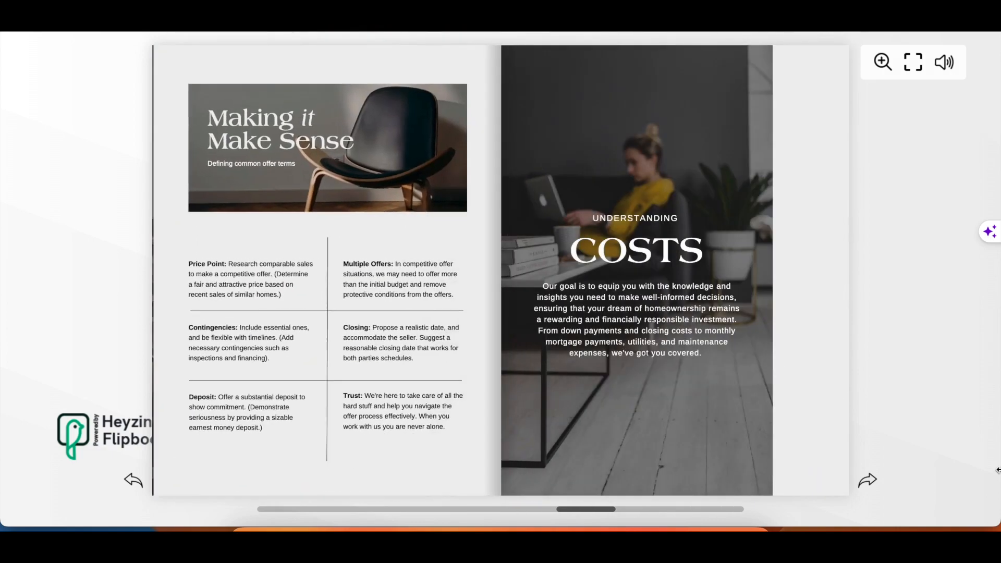
pyautogui.press('Right')
pyautogui.press('Right')
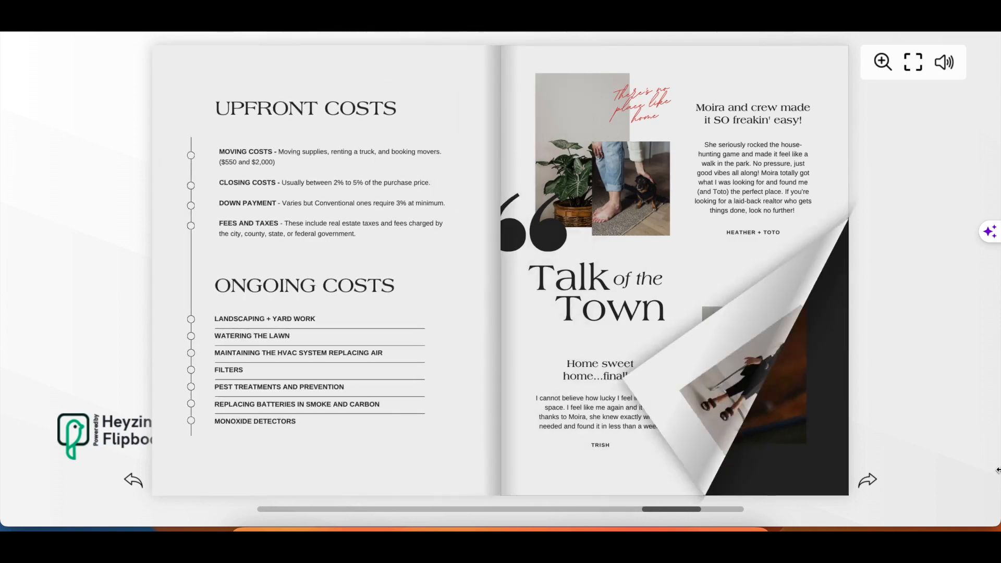
pyautogui.press('Right')
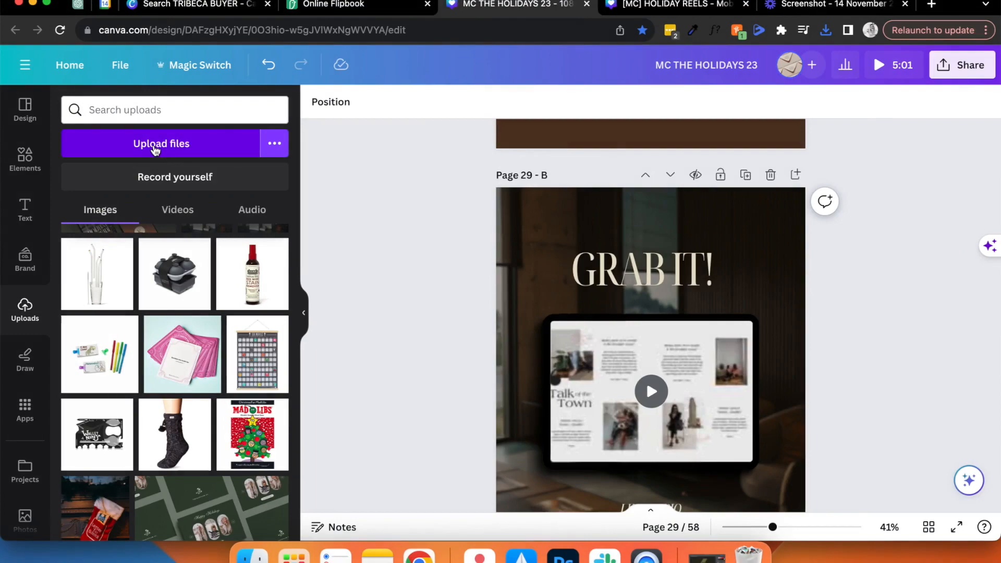
# - Upload the flipbook recording into the tablet mockup on page 29 and enlarge it within the frame to crop out the browser bars
pyautogui.click(155, 149)
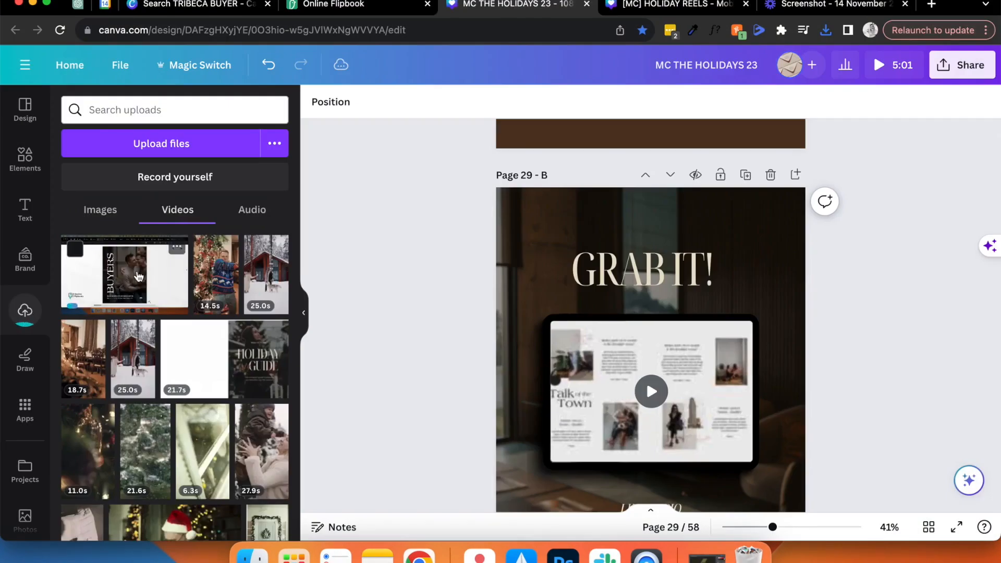
pyautogui.moveTo(124, 270); pyautogui.dragTo(652, 365)
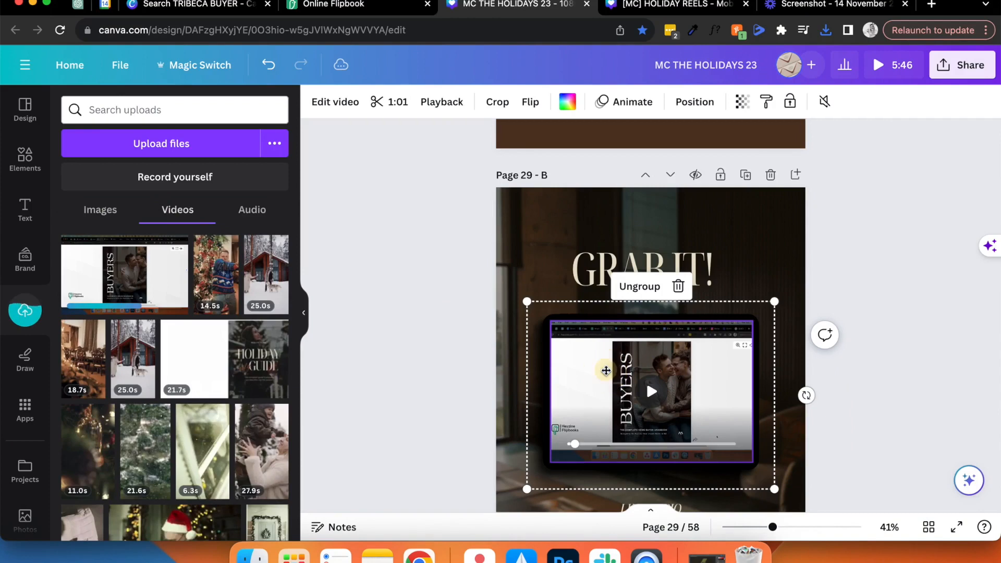
pyautogui.doubleClick(602, 371)
pyautogui.moveTo(534, 318); pyautogui.dragTo(494, 308)
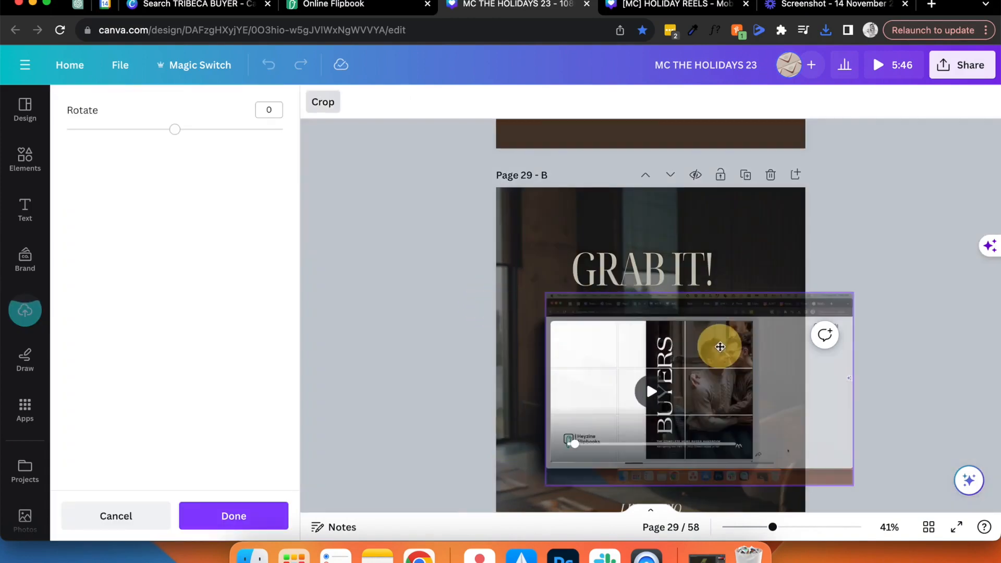
pyautogui.moveTo(720, 346); pyautogui.dragTo(718, 348)
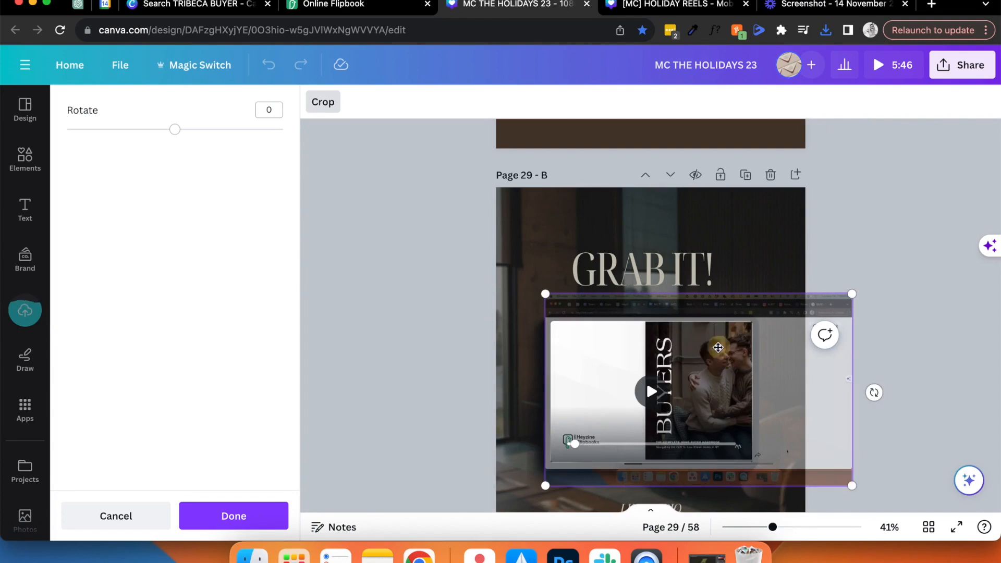
pyautogui.click(517, 399)
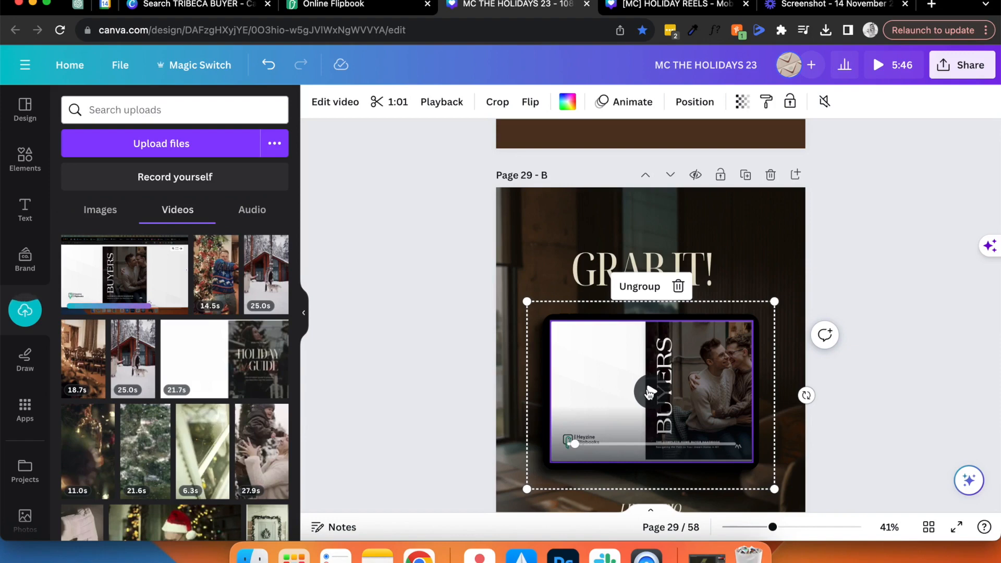
# - Play the mockup video to an open spread and adjust its crop so both flipbook pages fit inside the tablet frame
pyautogui.click(650, 392)
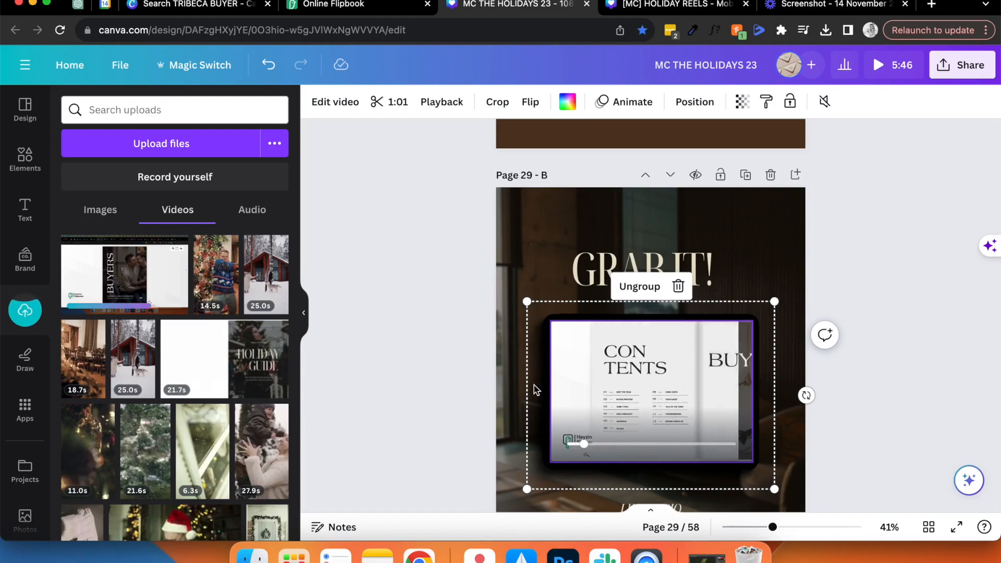
pyautogui.click(697, 382)
pyautogui.doubleClick(697, 382)
pyautogui.moveTo(697, 380); pyautogui.dragTo(646, 387)
pyautogui.moveTo(812, 486); pyautogui.dragTo(801, 480)
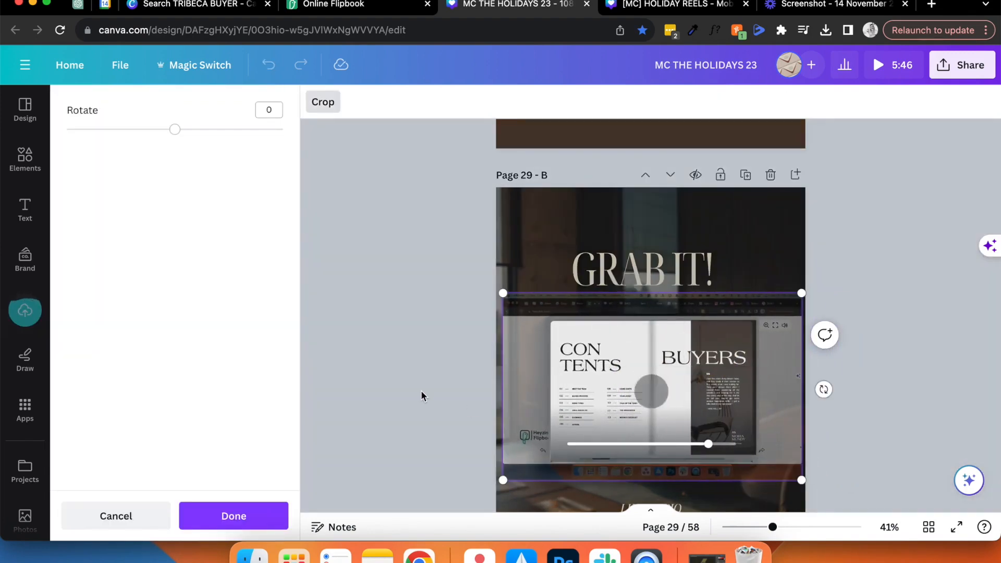
pyautogui.click(424, 393)
# - Replay the mockup video from its start to check the pace, and set its video speed to 2
pyautogui.moveTo(670, 444); pyautogui.dragTo(569, 443)
pyautogui.click(652, 392)
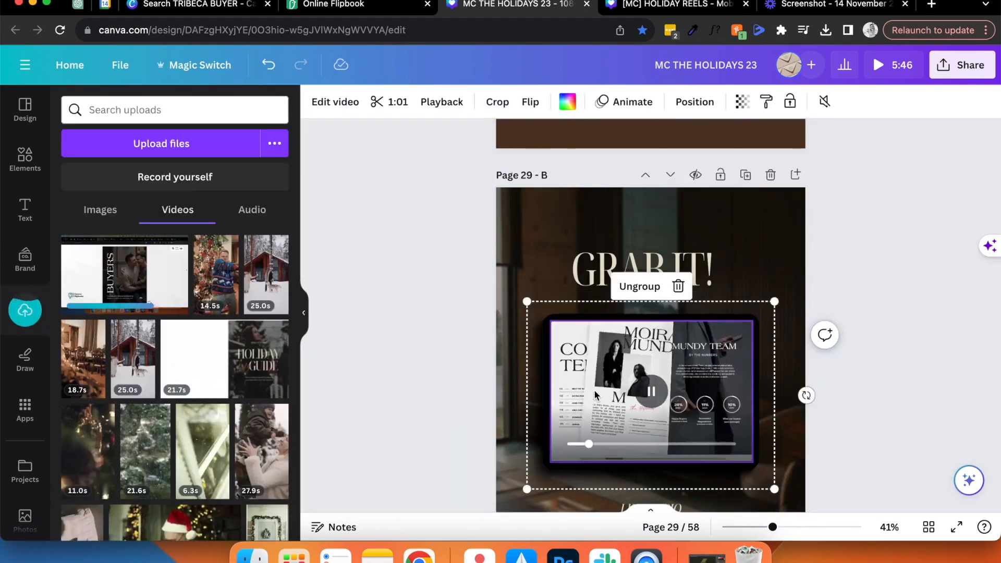
pyautogui.click(651, 392)
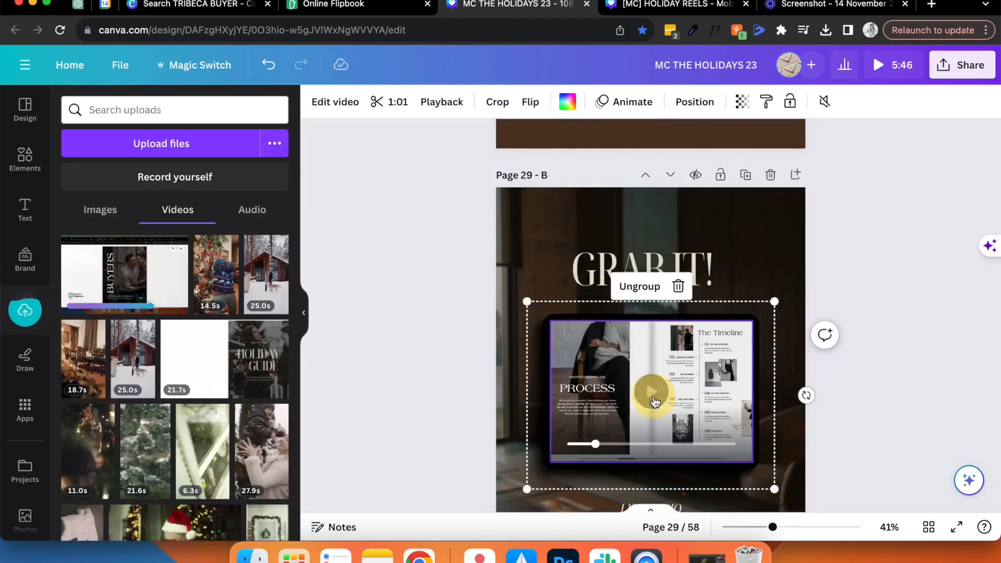
pyautogui.click(435, 104)
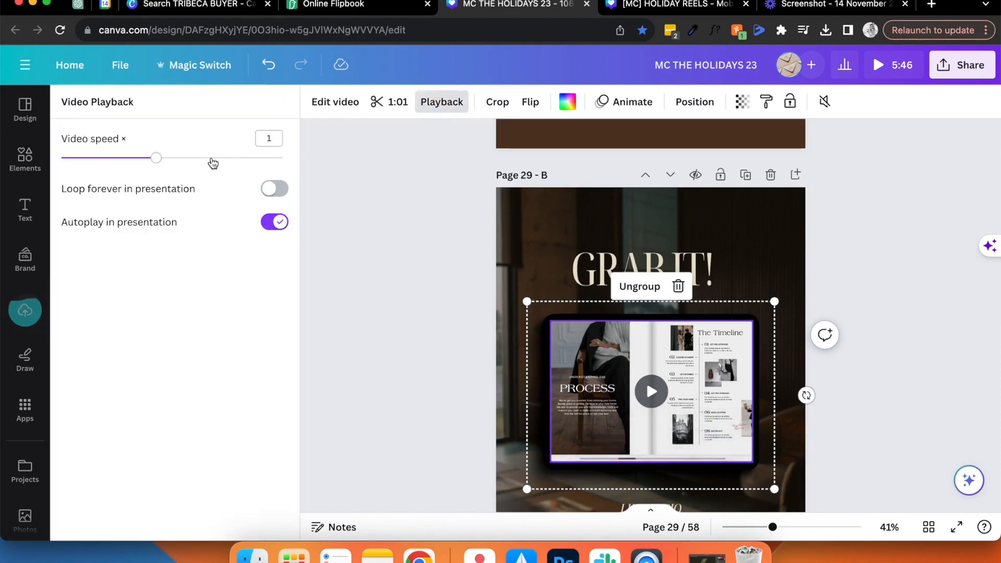
pyautogui.click(218, 157)
pyautogui.click(285, 157)
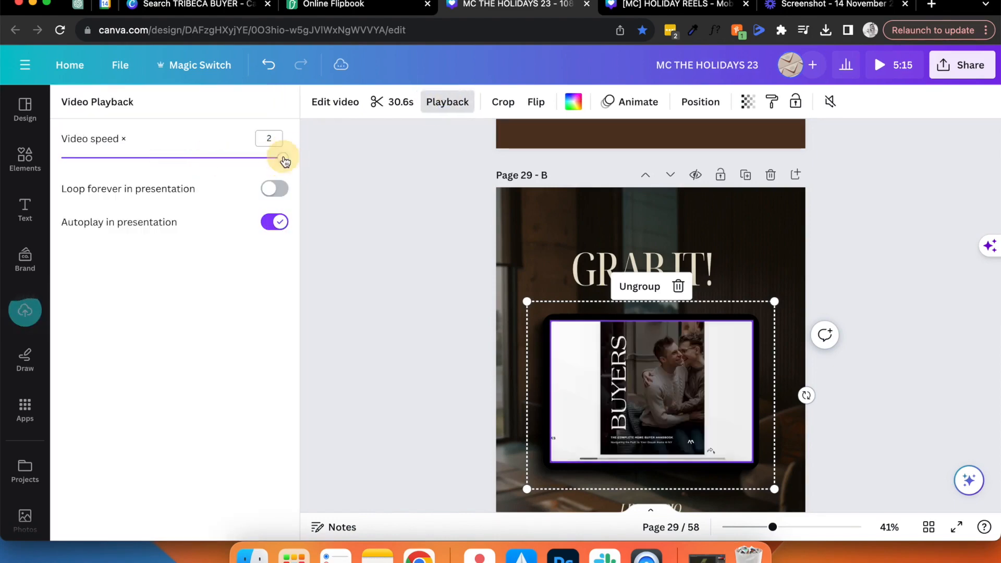
# - Preview the sped-up mockup video and trim its end so the clip lasts 20.5 seconds
pyautogui.click(652, 399)
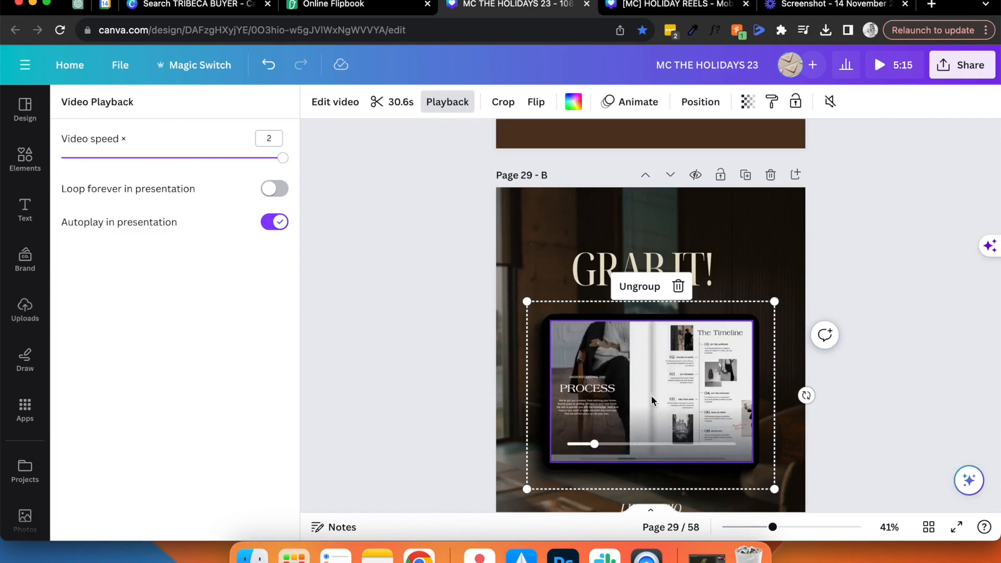
pyautogui.click(652, 399)
pyautogui.click(570, 359)
pyautogui.click(399, 104)
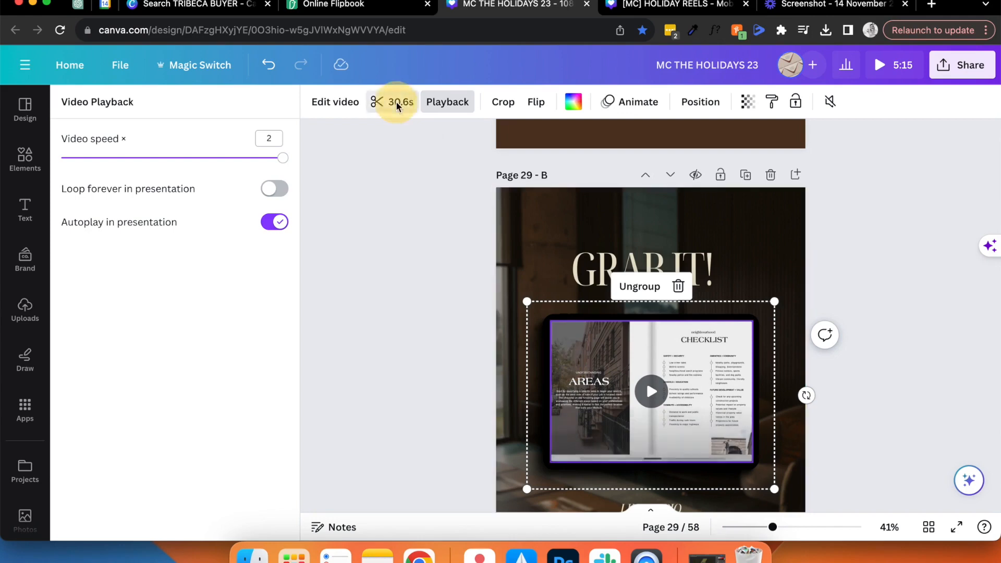
pyautogui.moveTo(379, 102)
pyautogui.mouseDown()
pyautogui.moveTo(418, 102)
pyautogui.moveTo(379, 102)
pyautogui.mouseUp()
pyautogui.moveTo(950, 102); pyautogui.dragTo(781, 105)
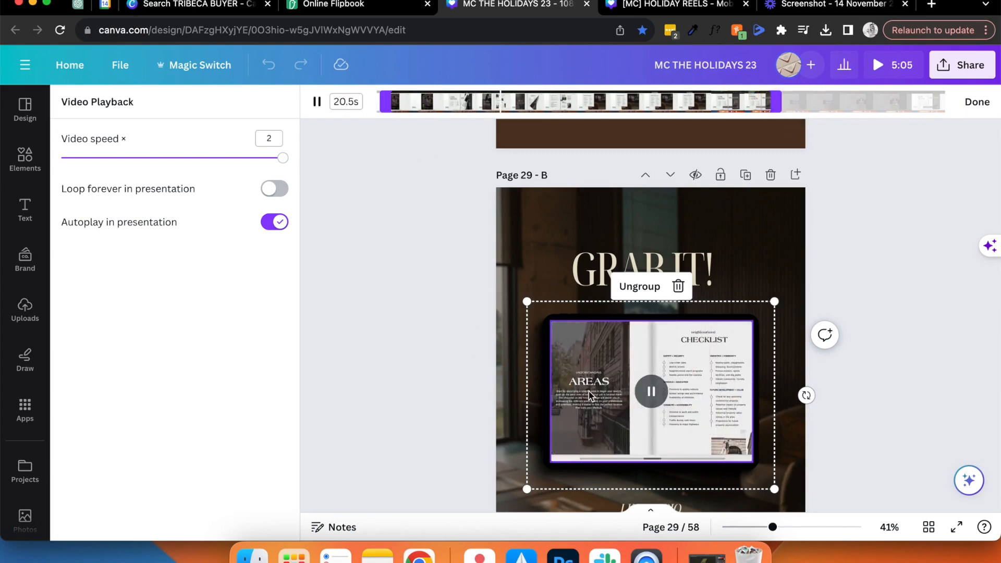
pyautogui.click(974, 107)
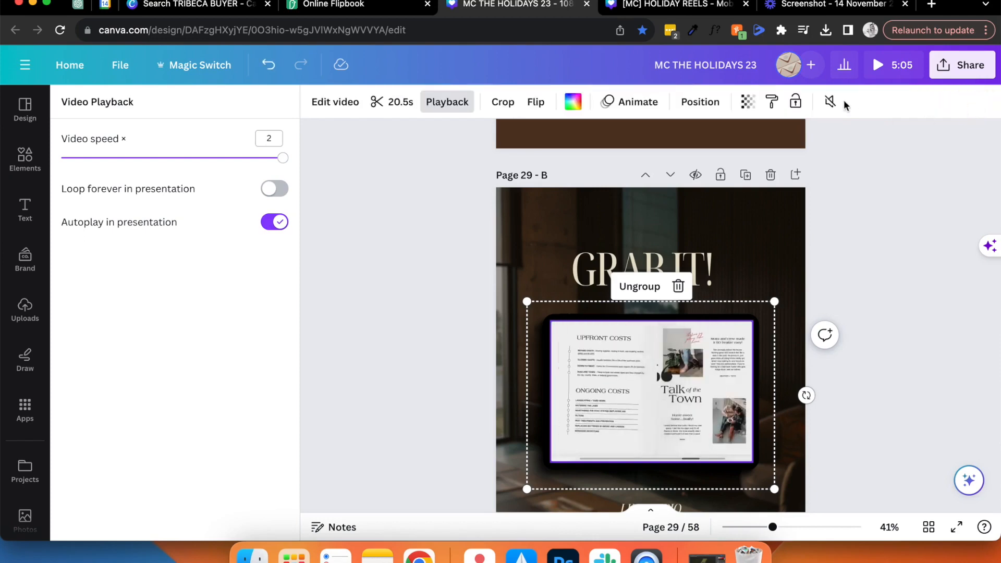
# - Check the volume setting of the tablet mockup video on page 29
pyautogui.click(829, 104)
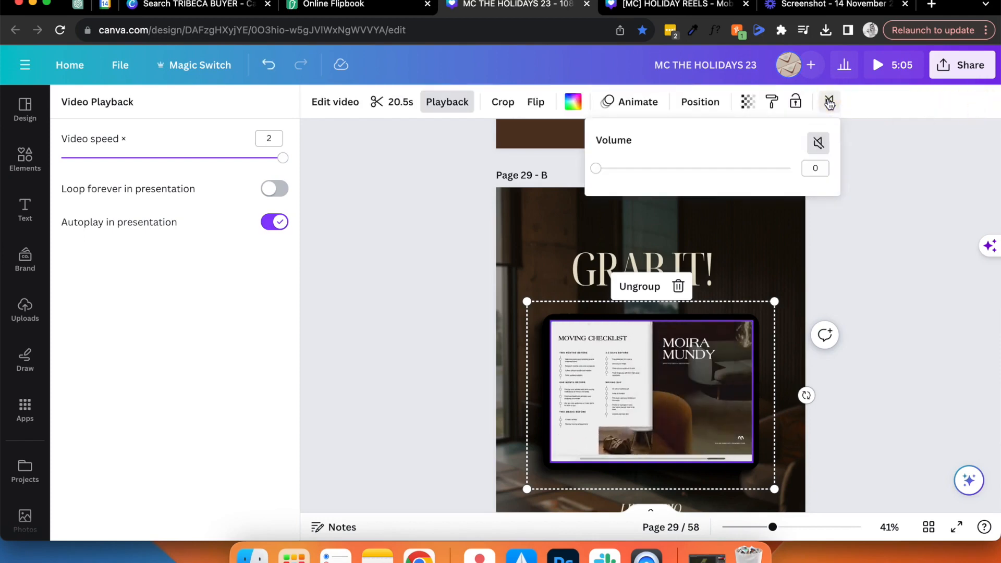
pyautogui.click(860, 196)
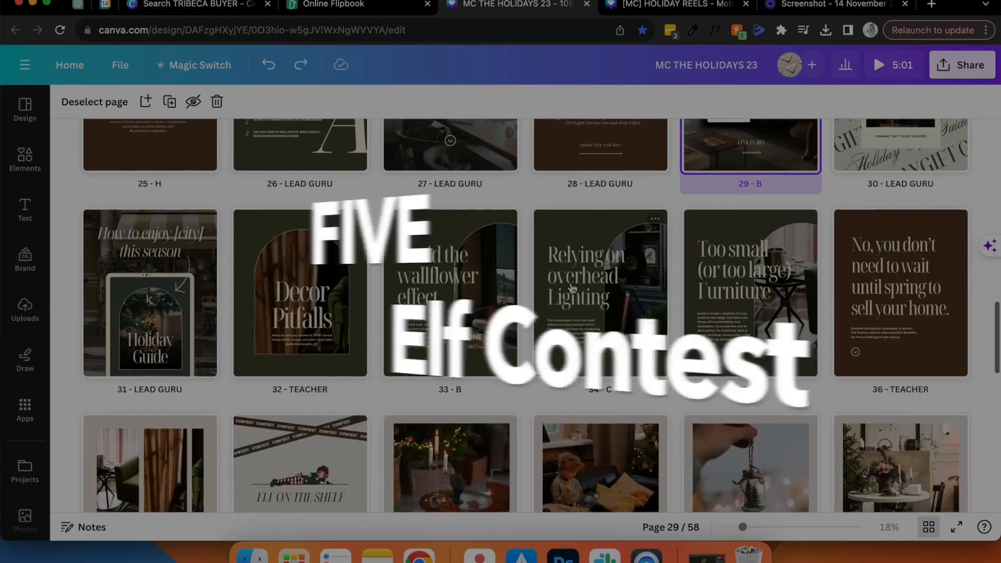
# - Open page 38, the Elf on the Shelf contest post, and read its content prompt in the page notes
pyautogui.scroll(-3, 522, 313)
pyautogui.click(289, 364)
pyautogui.doubleClick(290, 364)
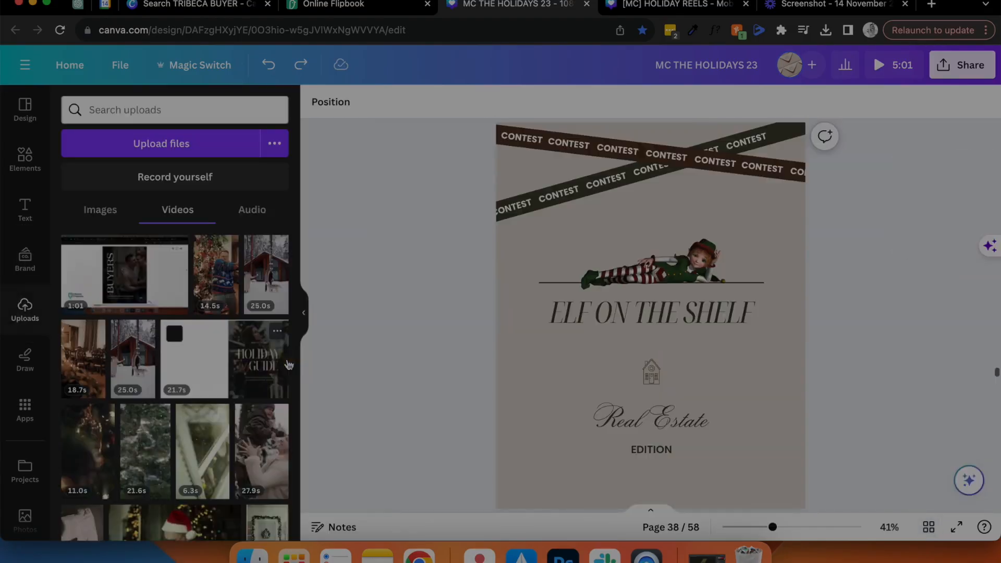
pyautogui.scroll(-5, 515, 287)
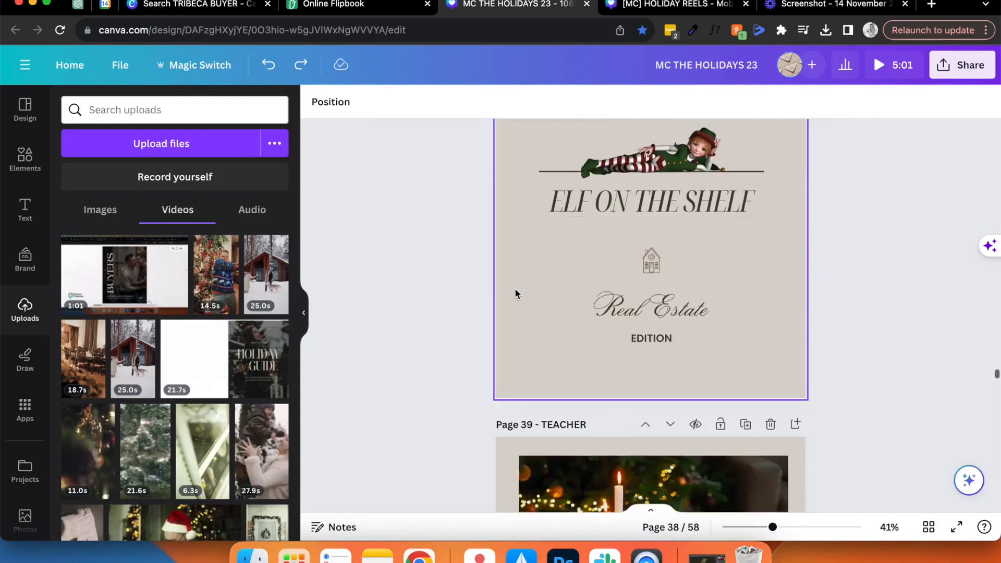
pyautogui.scroll(4, 515, 288)
pyautogui.click(322, 526)
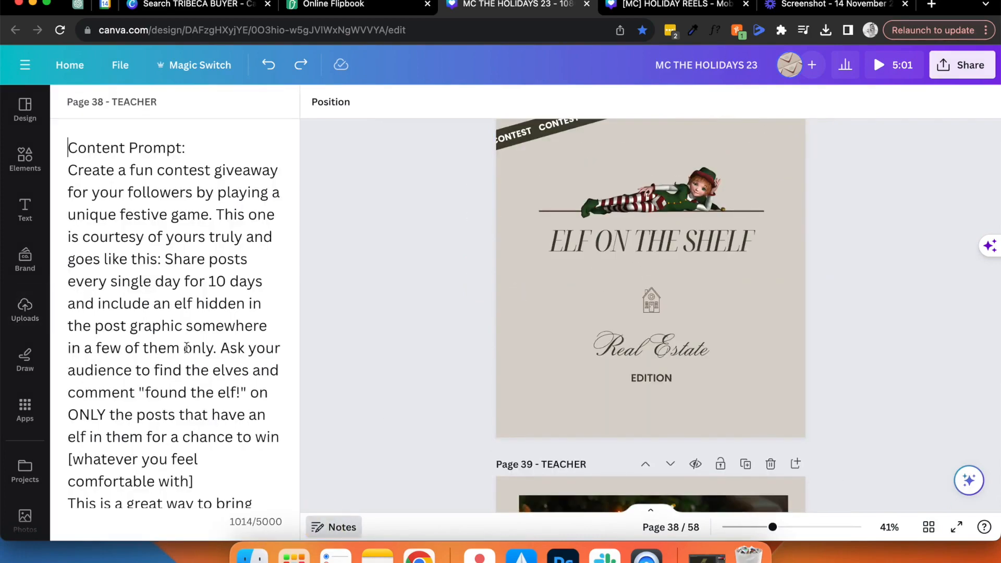
pyautogui.scroll(-3, 139, 281)
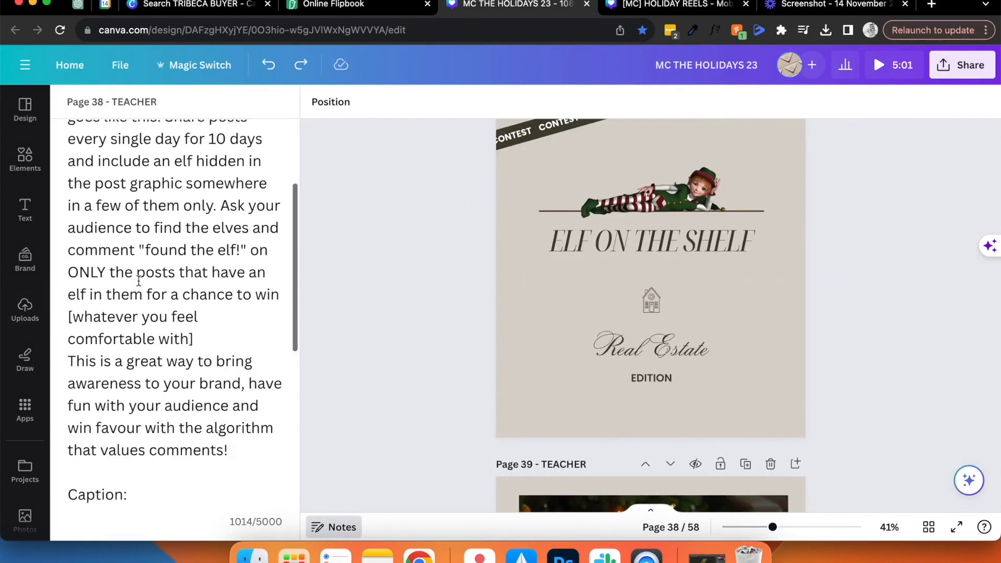
pyautogui.scroll(3, 139, 282)
pyautogui.scroll(1, 645, 267)
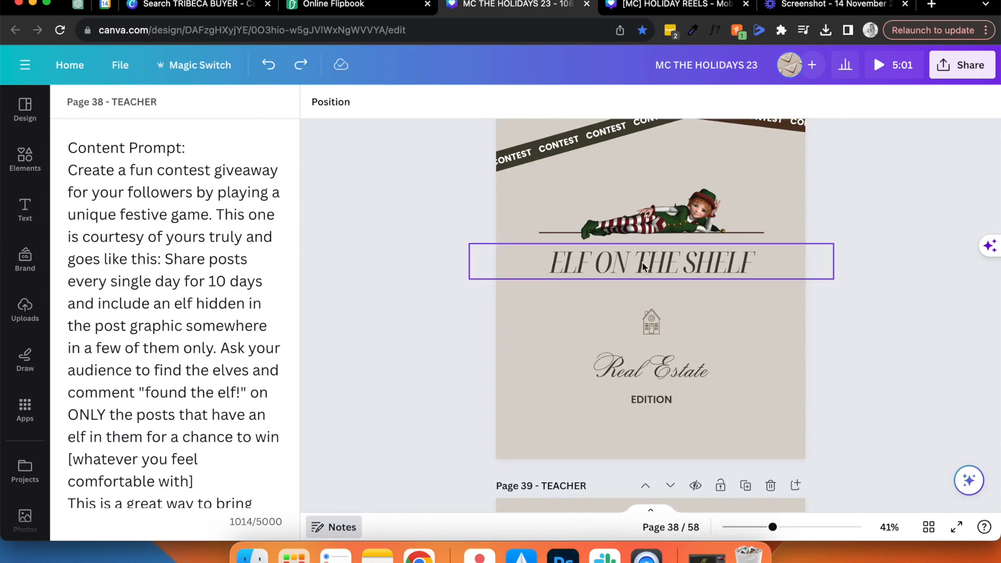
# - Read the notes of page 39, Decor Ideas, and select the small elf hidden at the edge of its photo
pyautogui.click(367, 263)
pyautogui.click(410, 425)
pyautogui.scroll(-10, 409, 424)
pyautogui.click(364, 424)
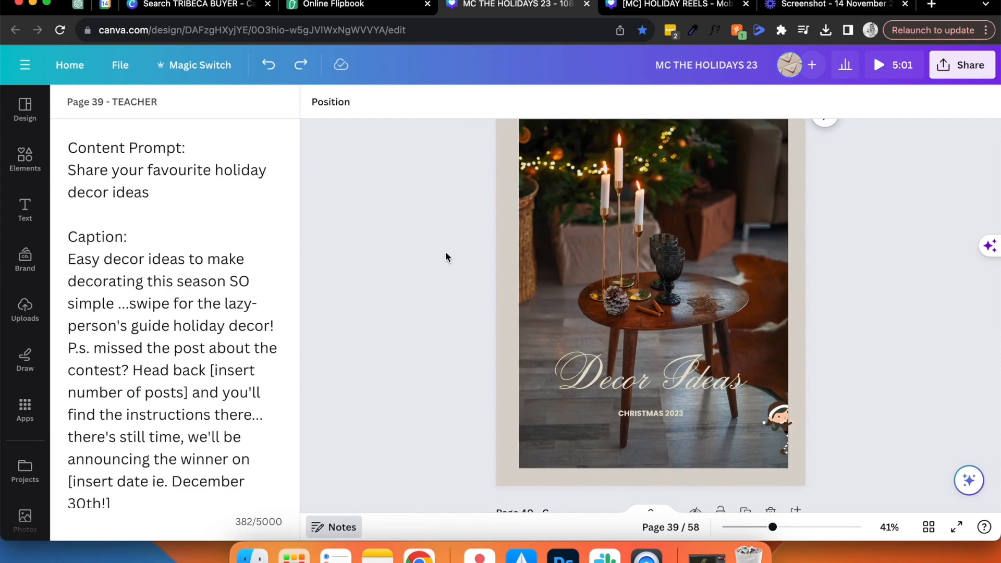
pyautogui.scroll(1, 445, 252)
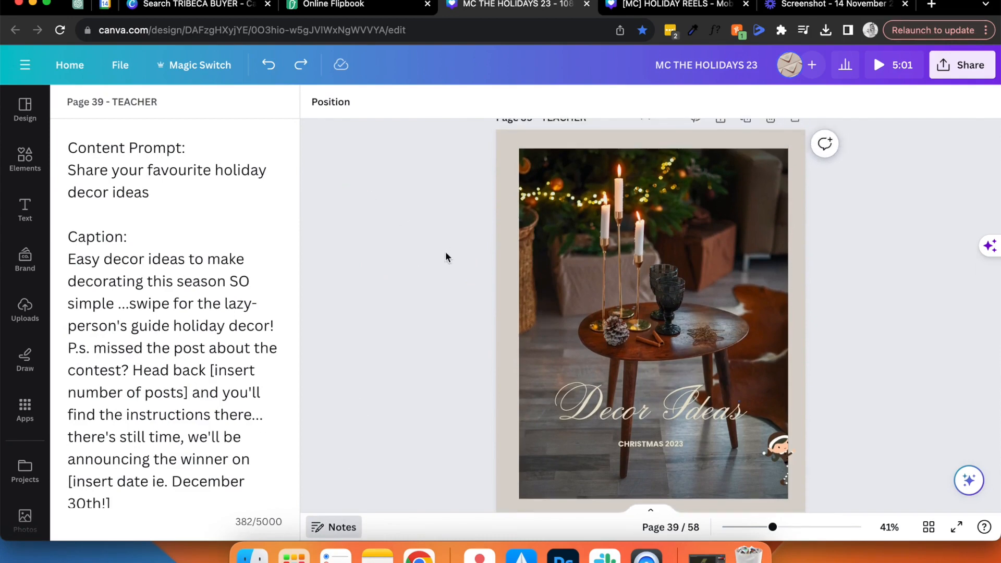
pyautogui.click(782, 451)
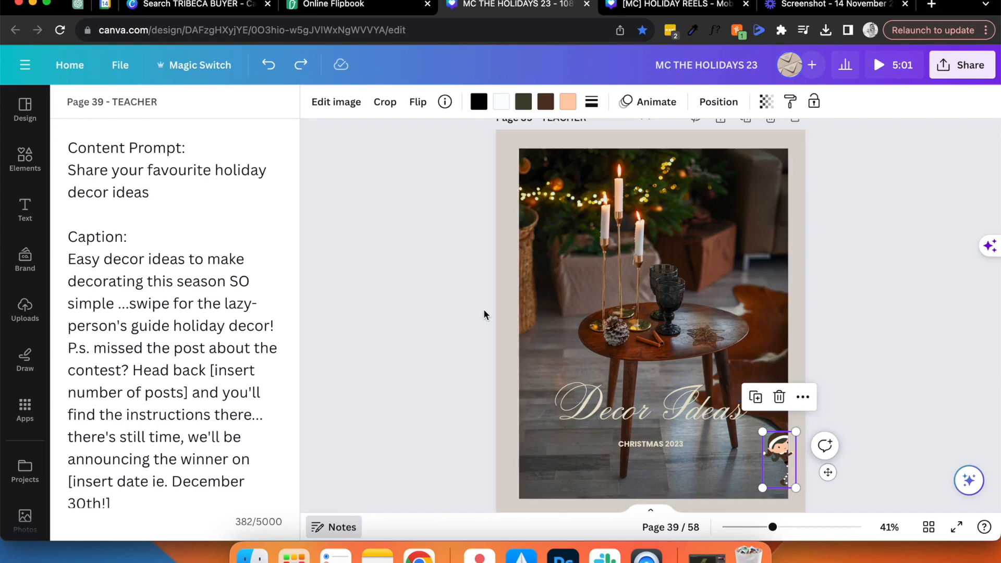
# - Compare the contest page 38 with pages 39 and 40, and select the hidden elf on the Decor Ideas page again
pyautogui.scroll(1, 483, 309)
pyautogui.scroll(10, 483, 310)
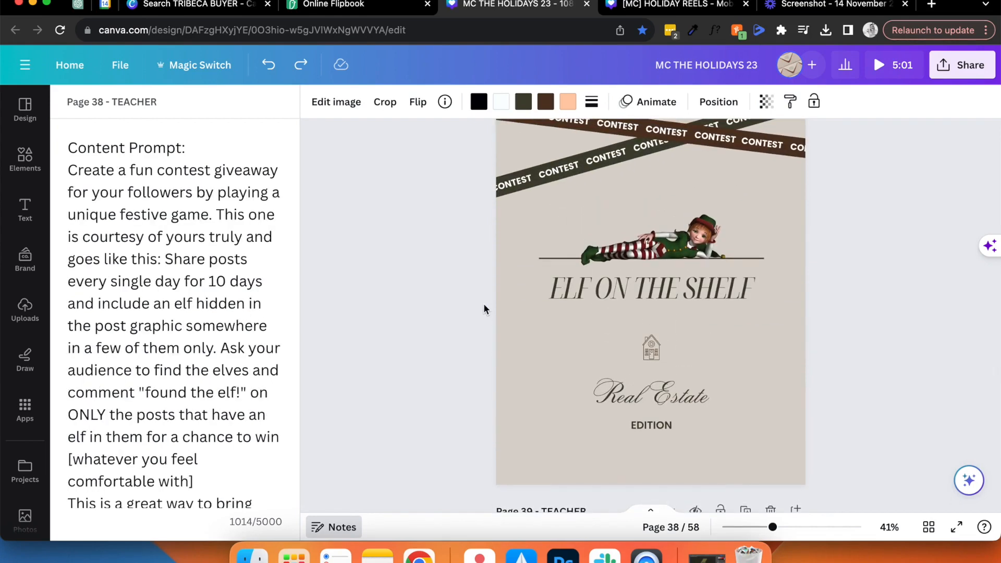
pyautogui.scroll(-8, 616, 258)
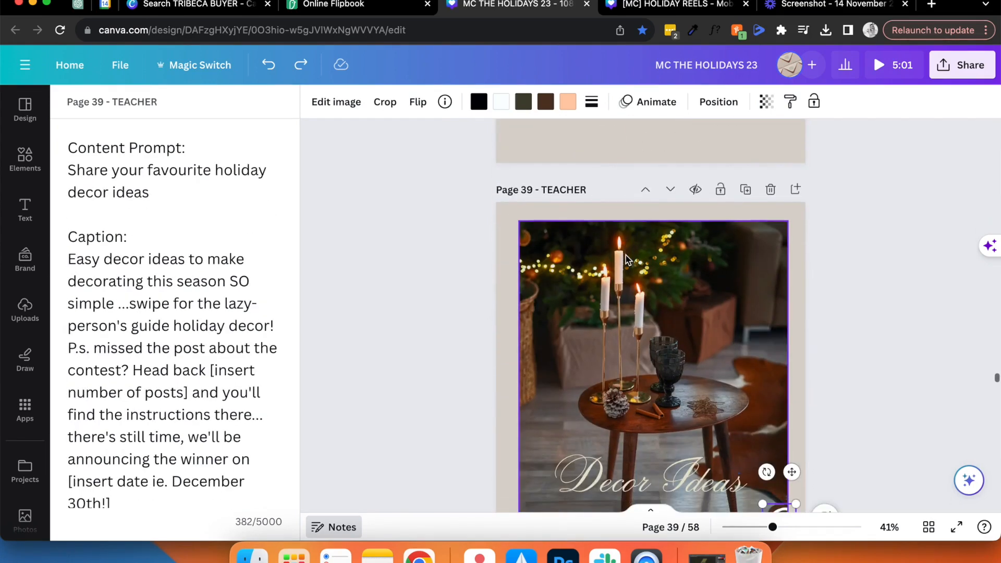
pyautogui.scroll(-3, 630, 326)
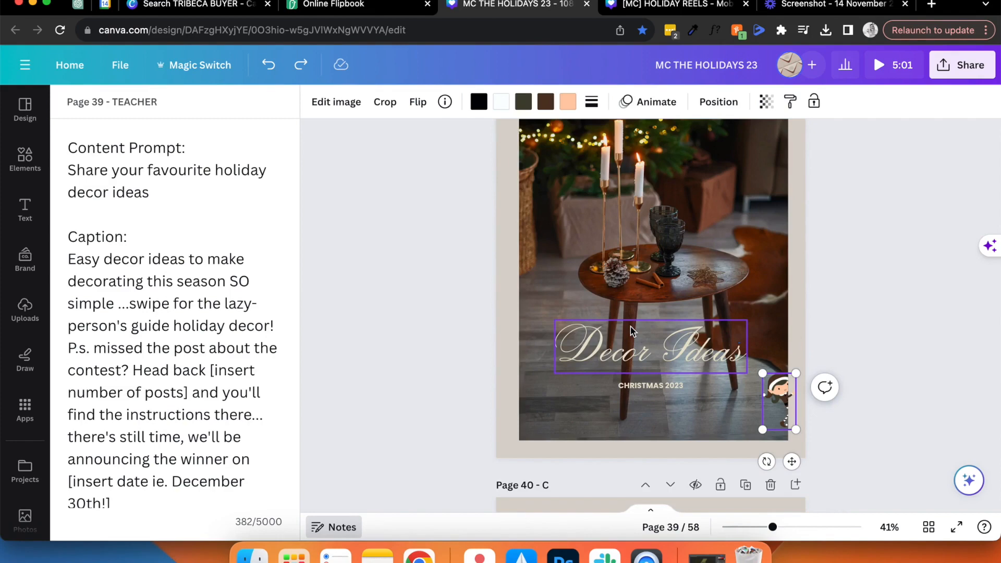
pyautogui.scroll(-5, 651, 277)
pyautogui.scroll(4, 652, 277)
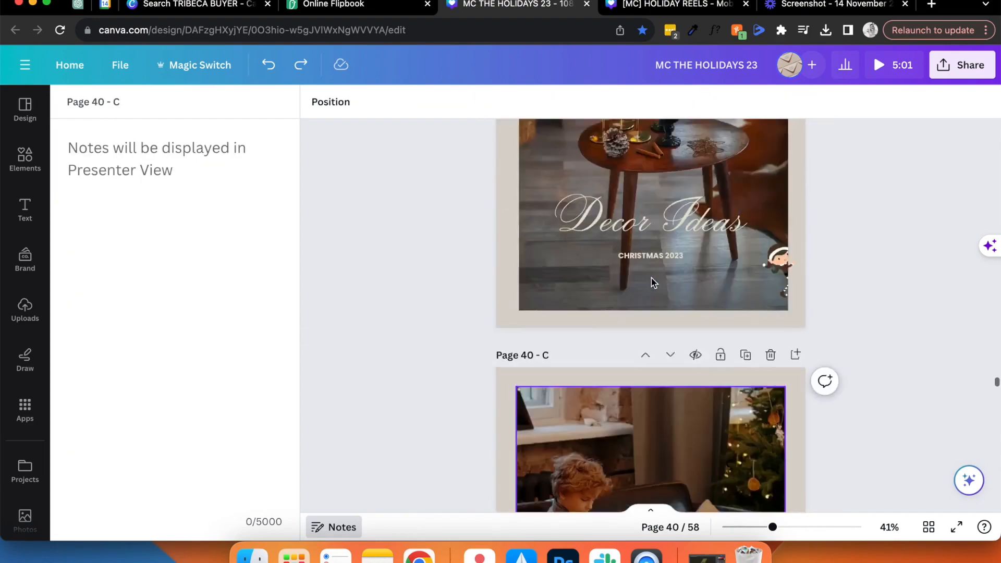
pyautogui.click(780, 344)
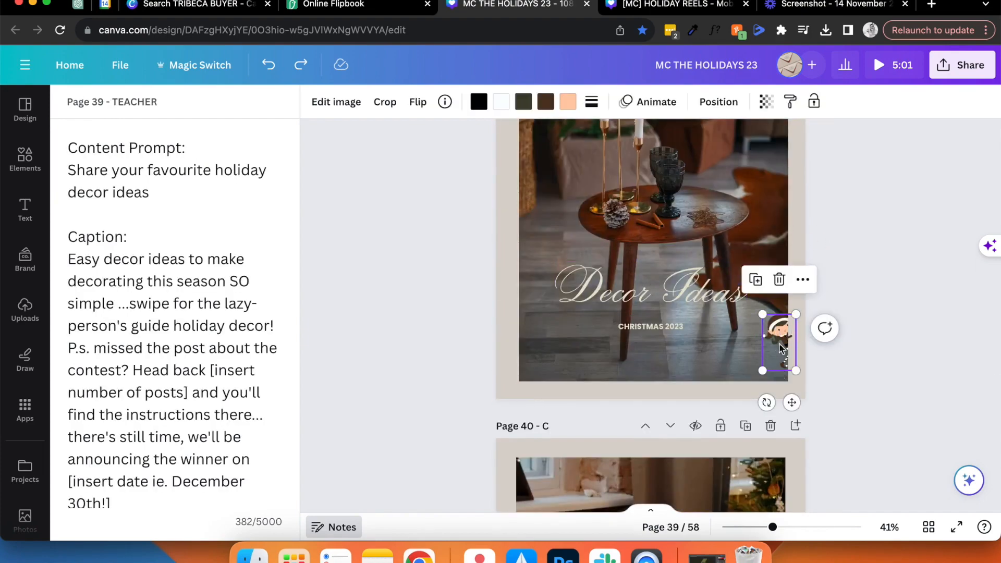
pyautogui.scroll(2, 770, 334)
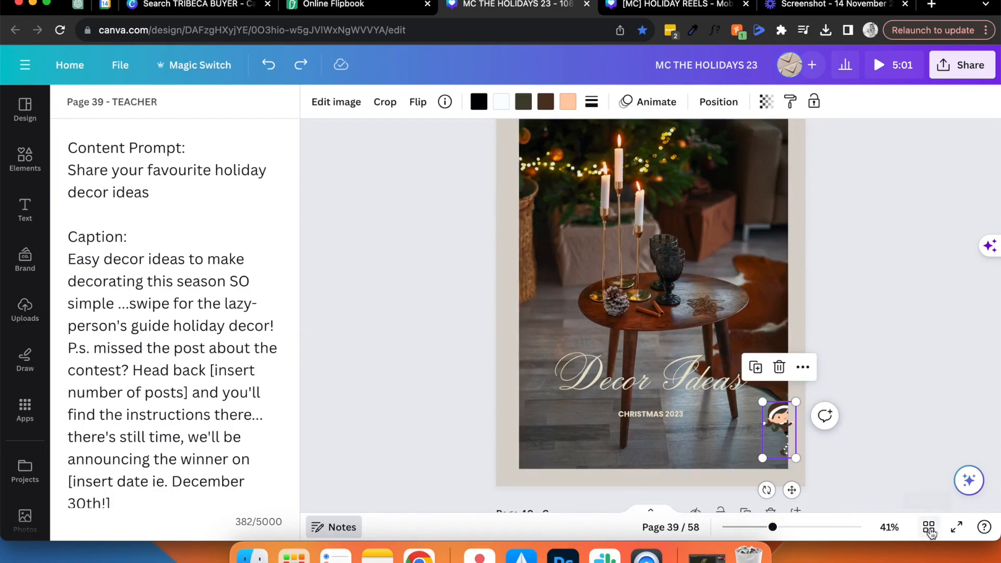
# - Look through the template pages in the grid overview from page 1 onwards for posts that could hide an elf
pyautogui.click(928, 527)
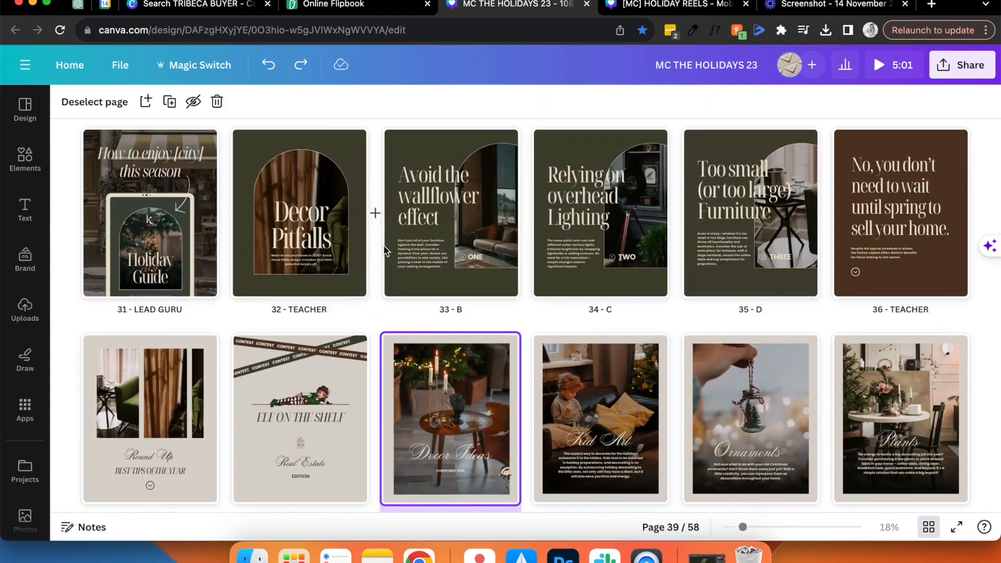
pyautogui.scroll(10, 384, 251)
pyautogui.scroll(15, 384, 251)
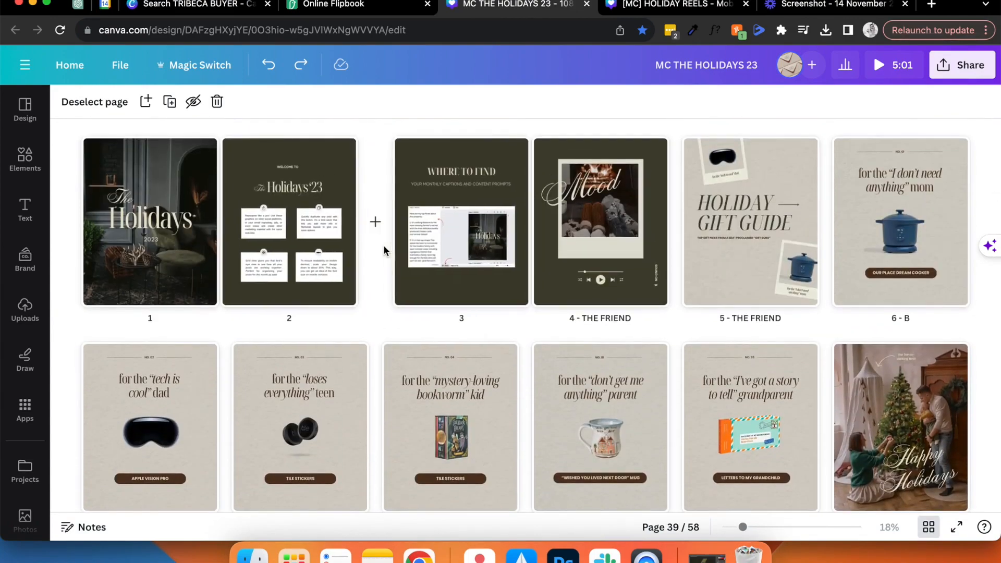
pyautogui.scroll(-6, 404, 308)
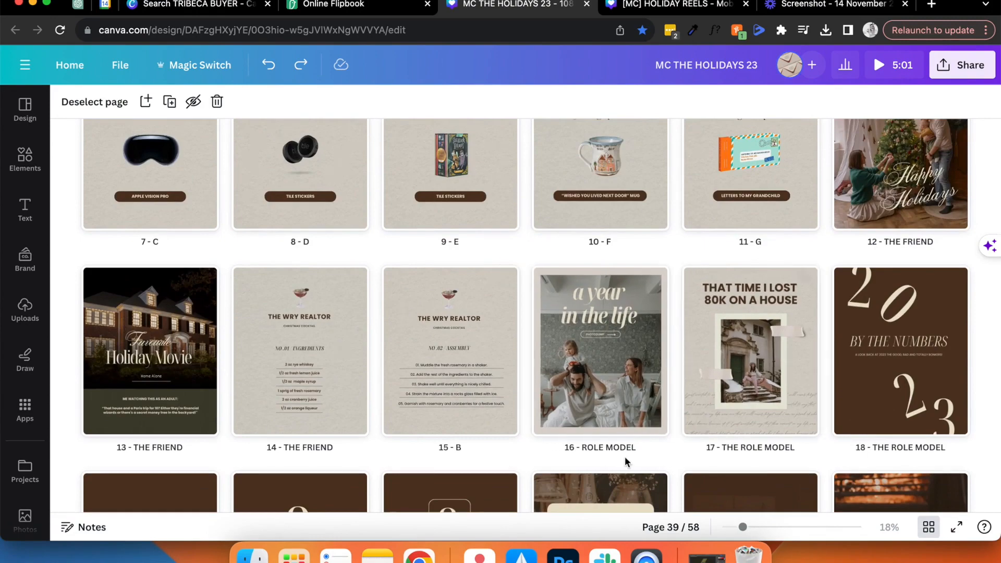
pyautogui.scroll(-6, 563, 400)
# - Browse the graphics results for ELF, try the elf on a ladder on page 39, and delete it again
pyautogui.scroll(-10, 578, 396)
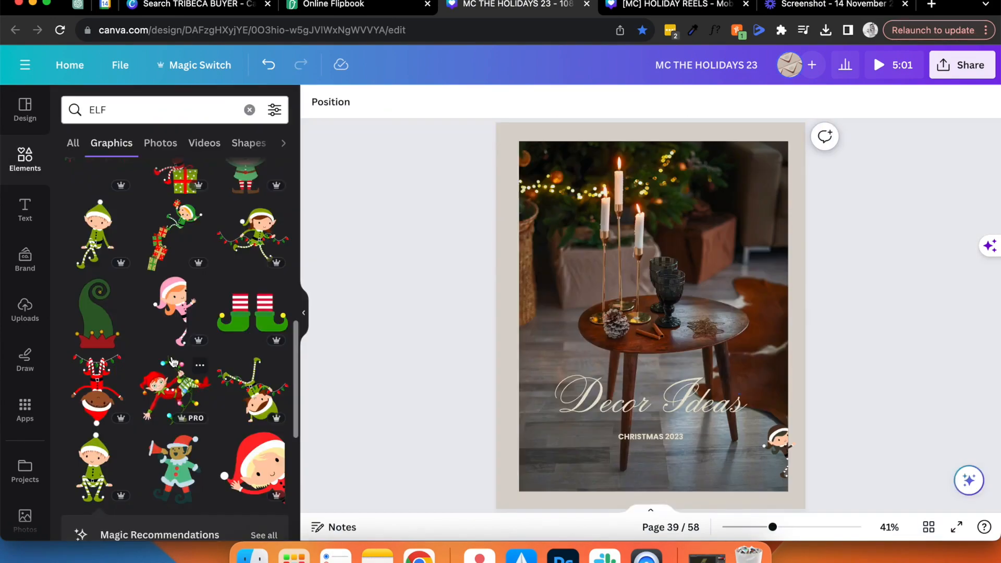
pyautogui.scroll(10, 174, 361)
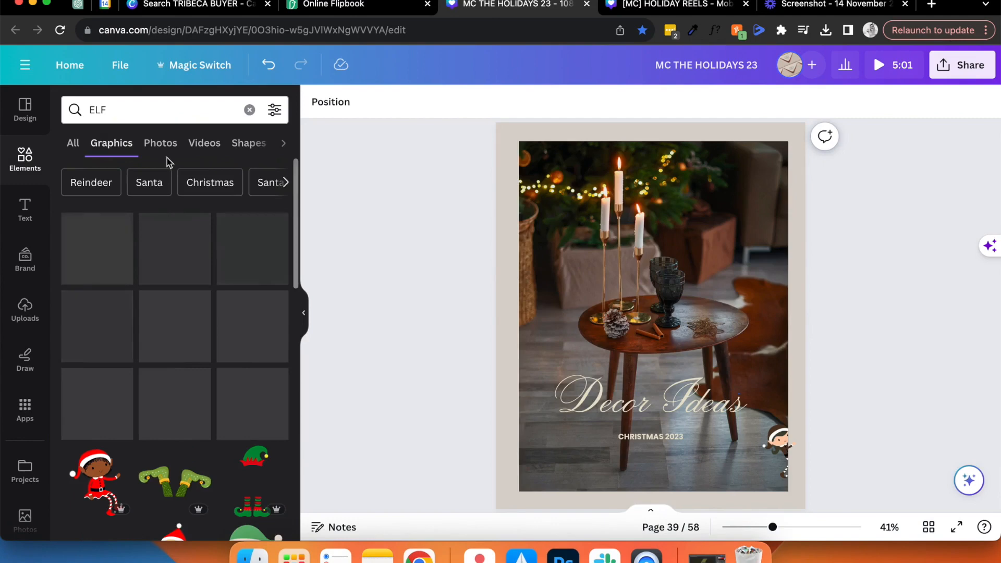
pyautogui.click(120, 108)
pyautogui.click(367, 163)
pyautogui.scroll(-3, 219, 266)
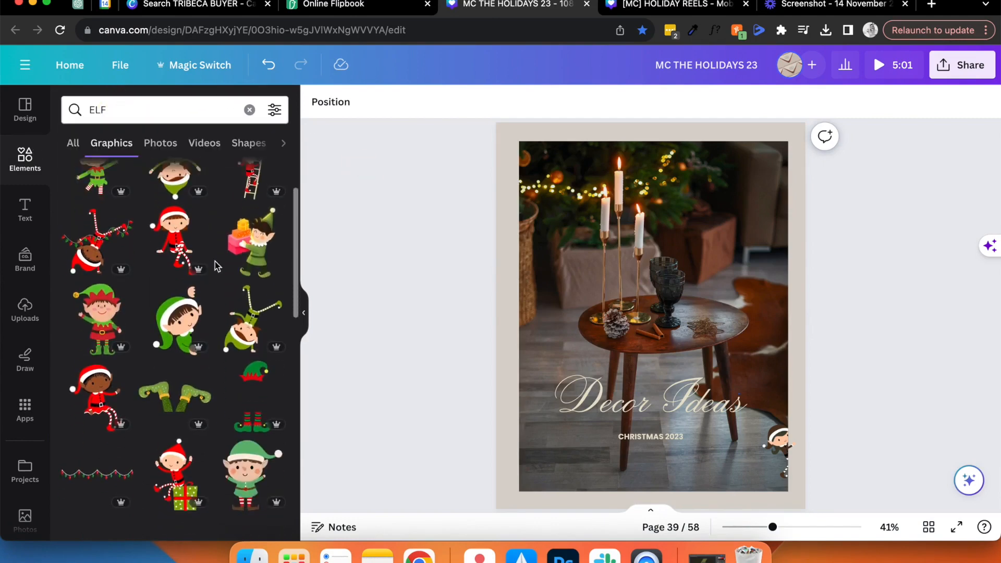
pyautogui.scroll(3, 219, 265)
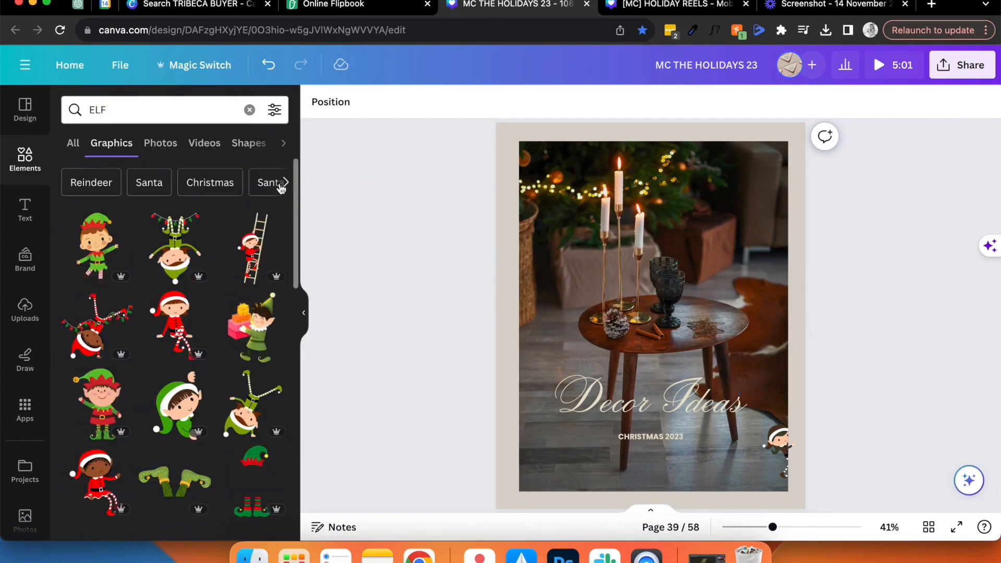
pyautogui.click(250, 254)
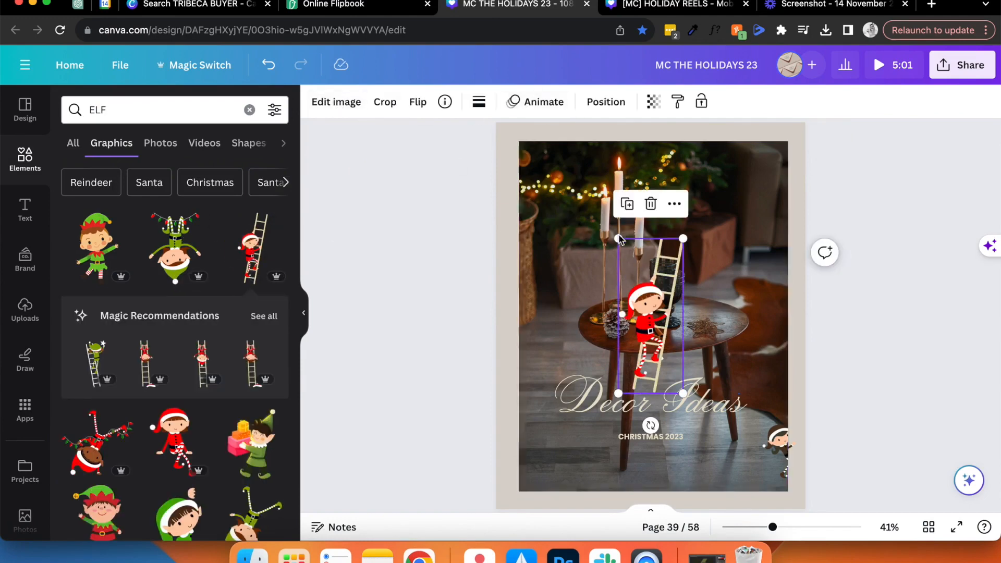
pyautogui.press('Delete')
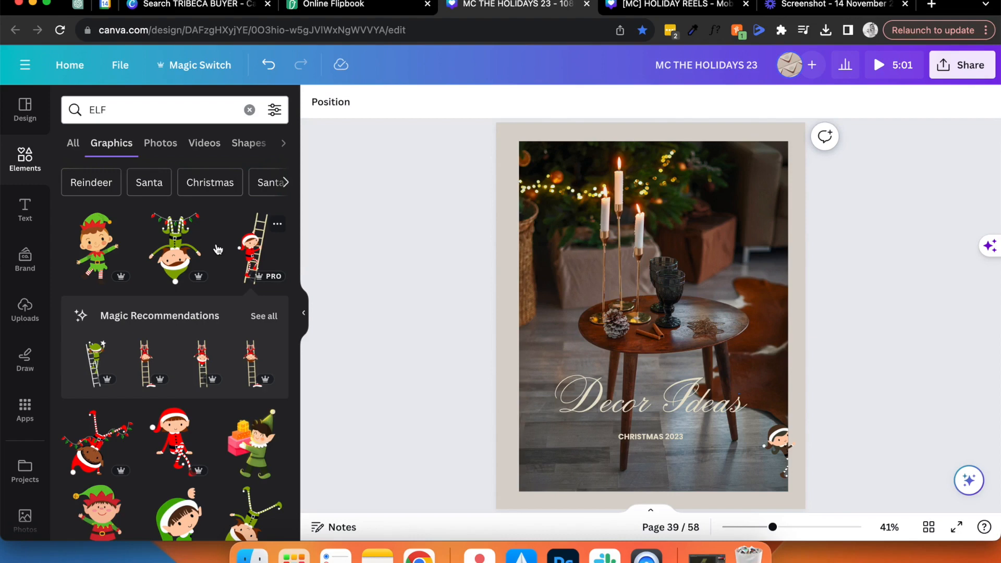
# - Add the seated green elf graphic to page 39 and shrink it so it sits on the edge of the table
pyautogui.scroll(-5, 217, 284)
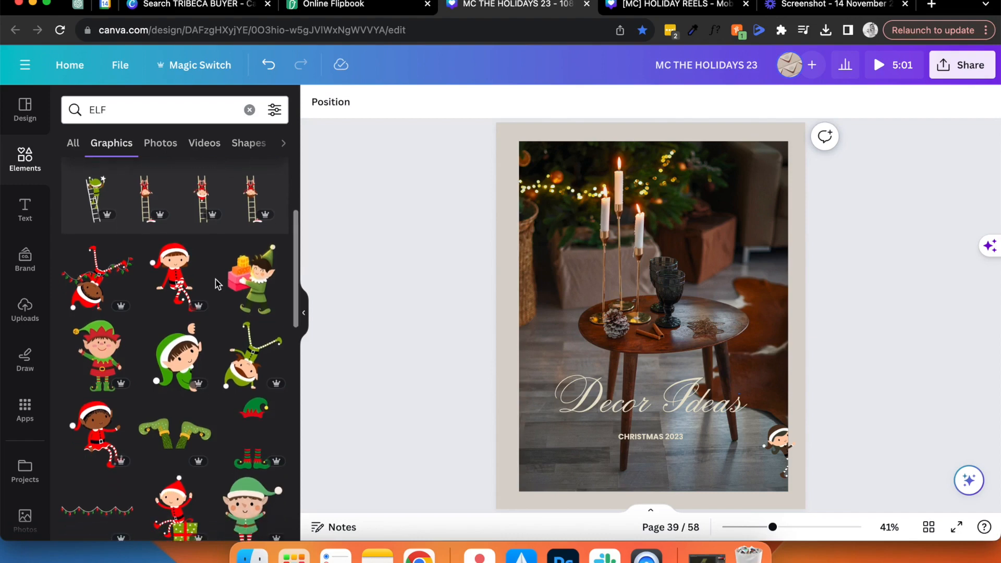
pyautogui.scroll(-7, 100, 302)
pyautogui.click(100, 301)
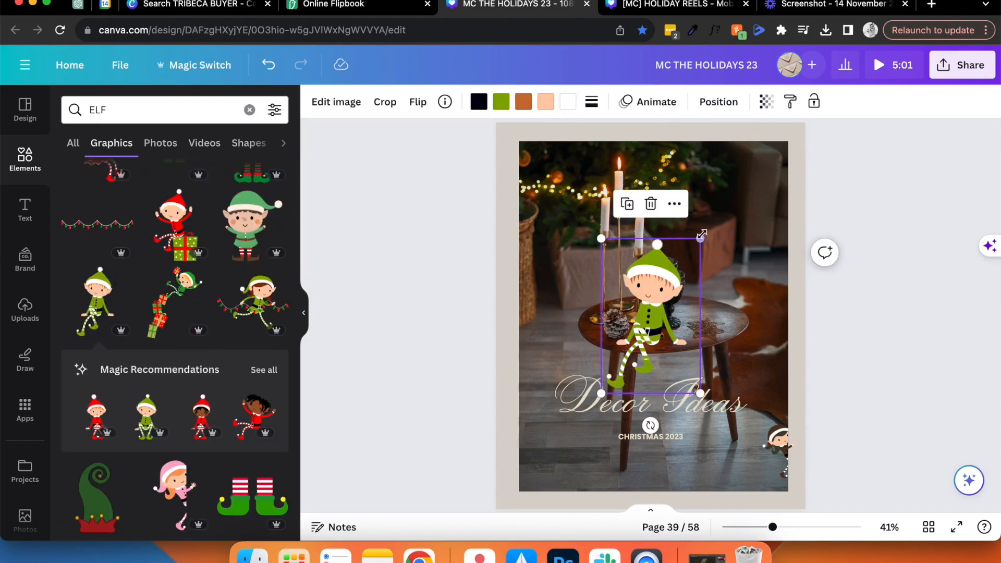
pyautogui.moveTo(701, 237); pyautogui.dragTo(623, 329)
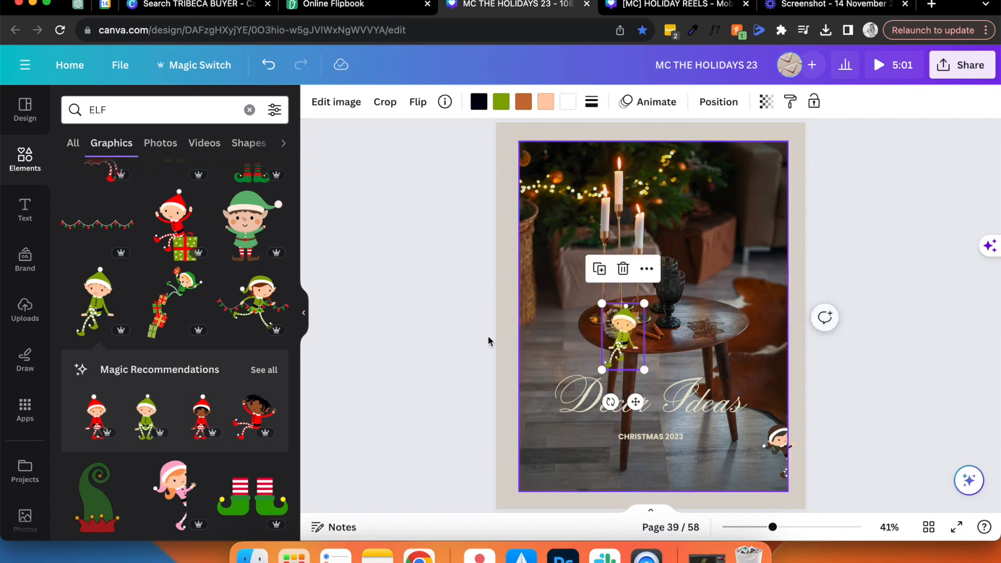
pyautogui.click(488, 339)
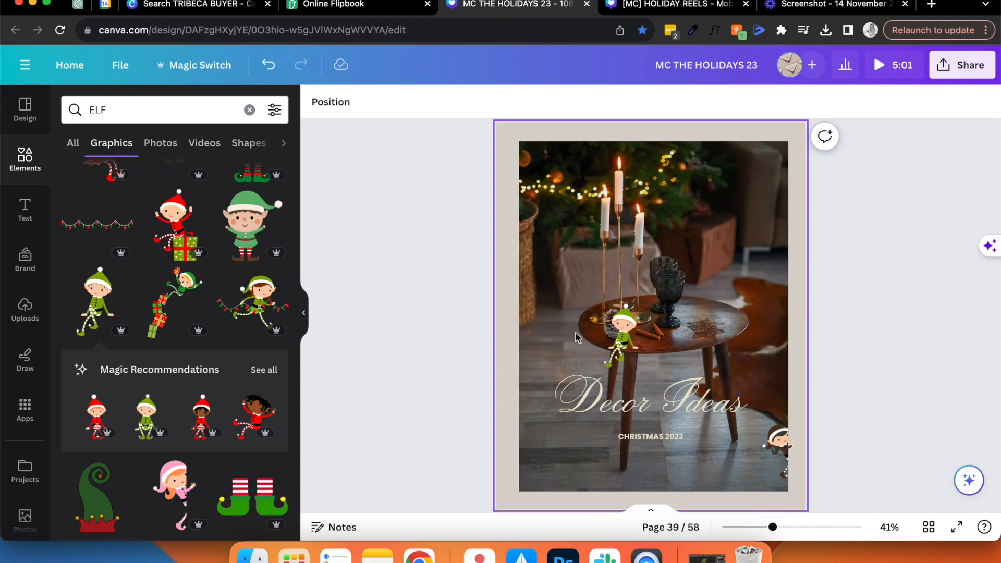
# - Recolour the seated elf's green clothing with dark brown #301708 sampled from the photo
pyautogui.click(623, 334)
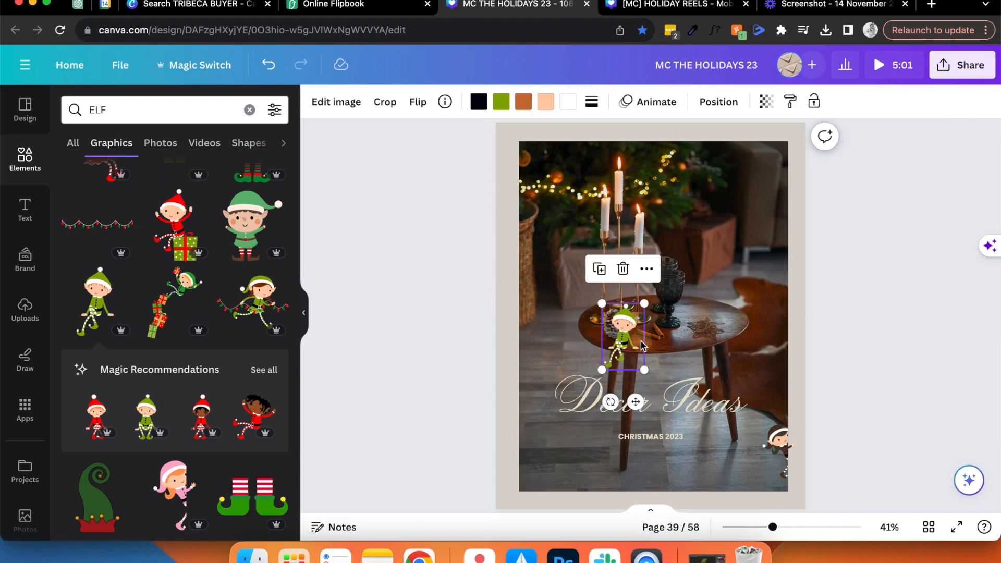
pyautogui.click(501, 104)
pyautogui.click(85, 193)
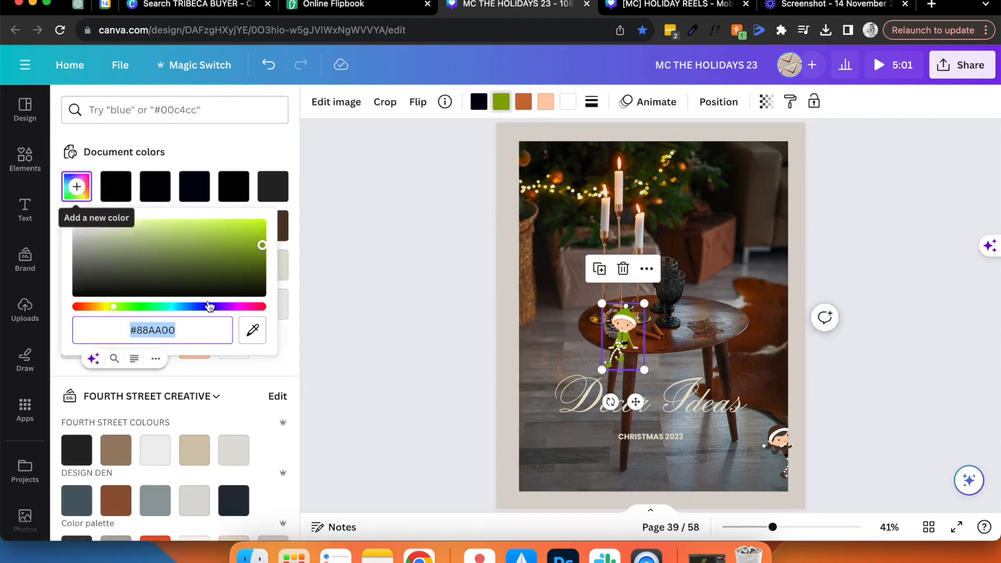
pyautogui.click(252, 330)
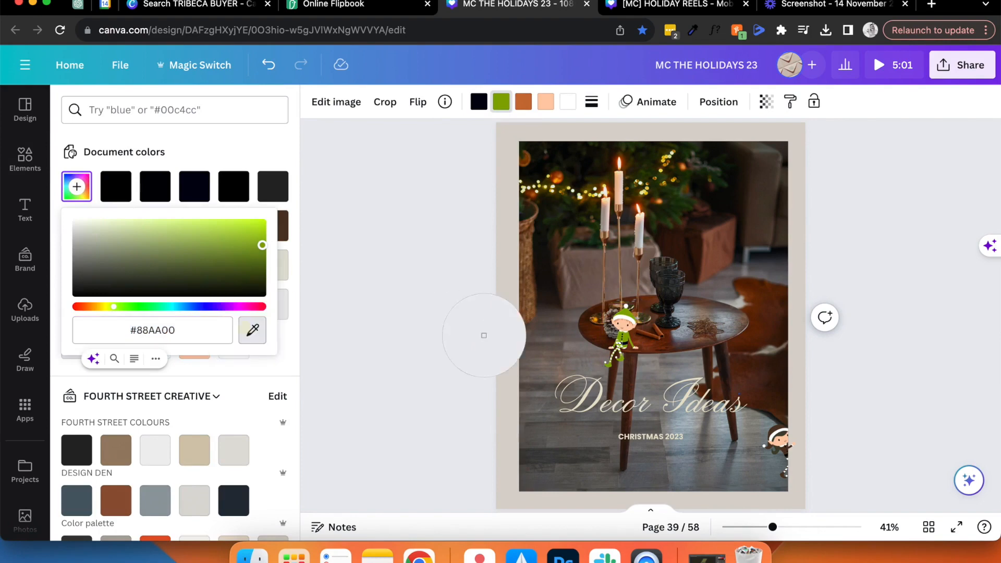
pyautogui.click(600, 350)
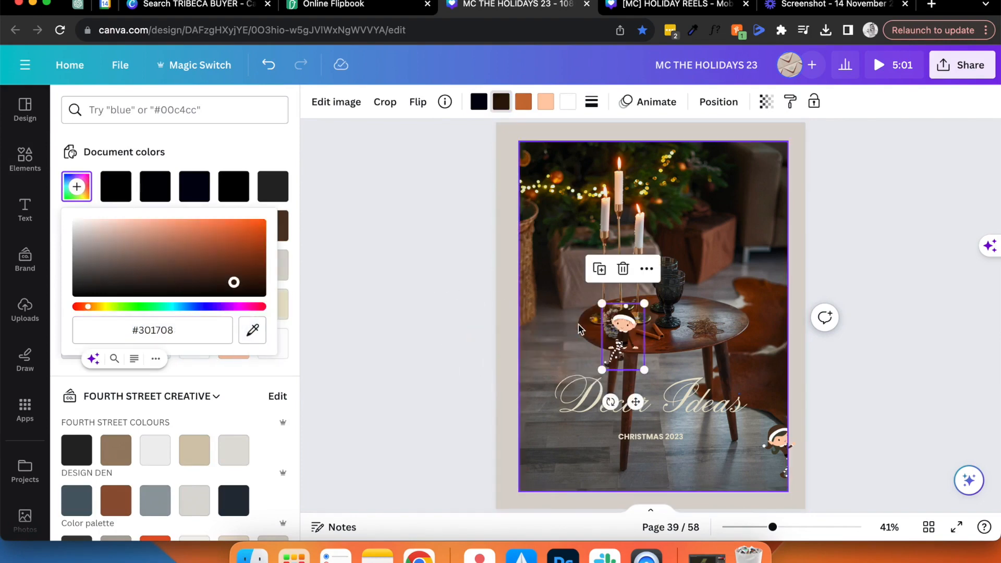
# - Replace the seated elf's peach skin colour with the orange-brown sampled from its own colour swatch
pyautogui.click(546, 101)
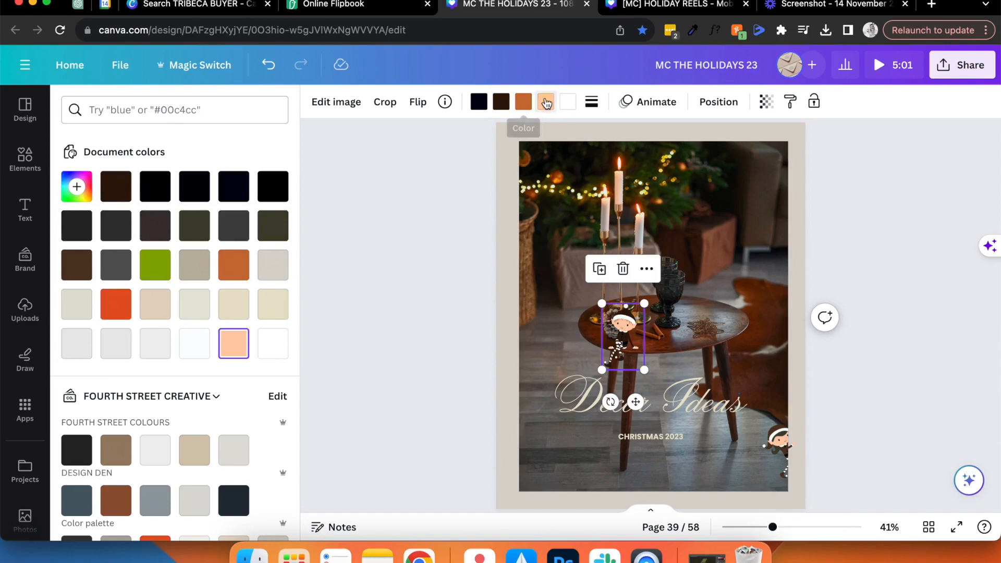
pyautogui.click(77, 190)
pyautogui.click(252, 330)
pyautogui.click(524, 102)
# - Replace the seated elf's white colour with grey-brown #675F59 sampled from the photo
pyautogui.click(568, 101)
pyautogui.click(77, 190)
pyautogui.click(253, 331)
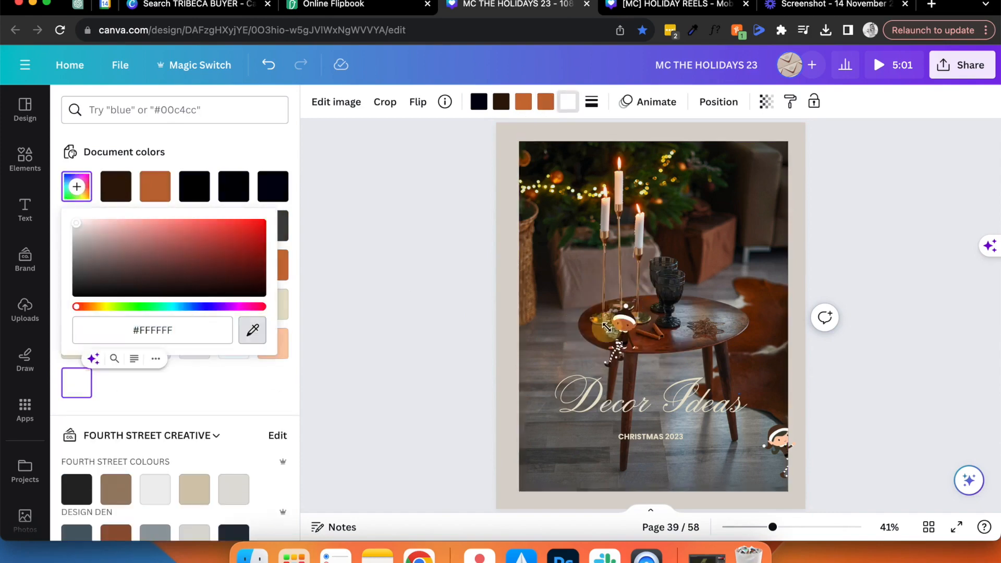
pyautogui.click(607, 332)
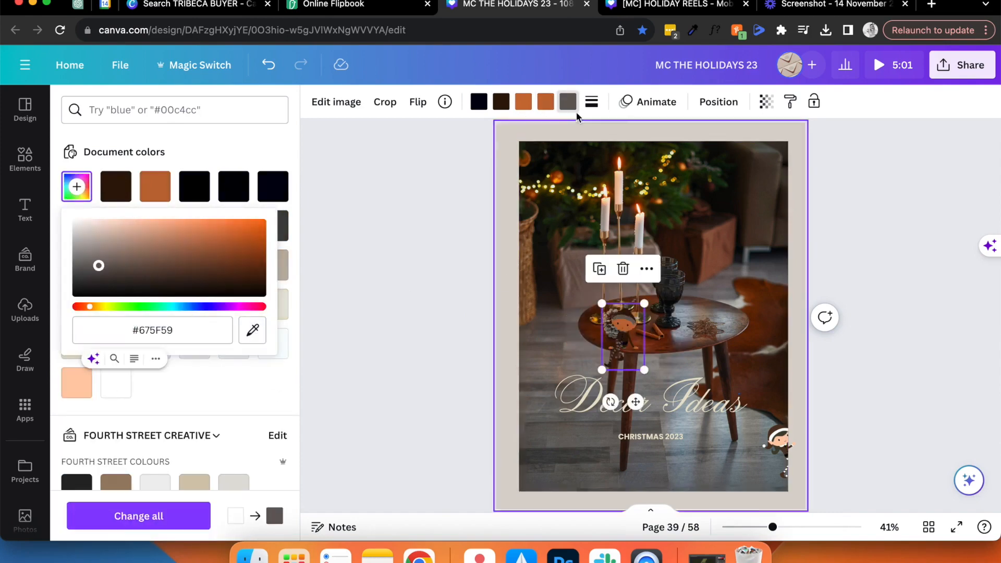
# - Replace the seated elf's orange-brown #C87137 and skin colours with muted tones sampled from the photo, then deselect it
pyautogui.click(523, 102)
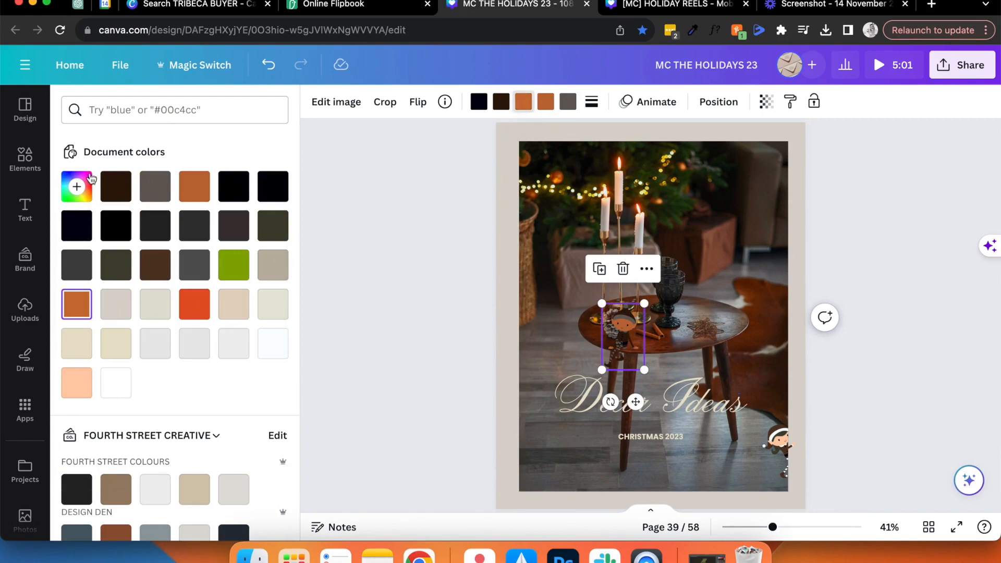
pyautogui.click(79, 186)
pyautogui.click(252, 330)
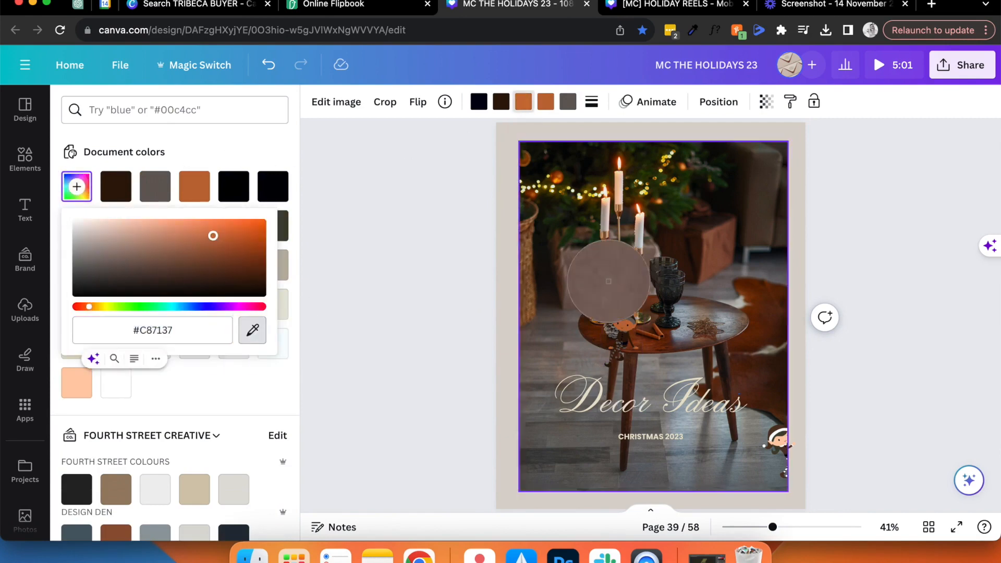
pyautogui.click(608, 281)
pyautogui.click(474, 342)
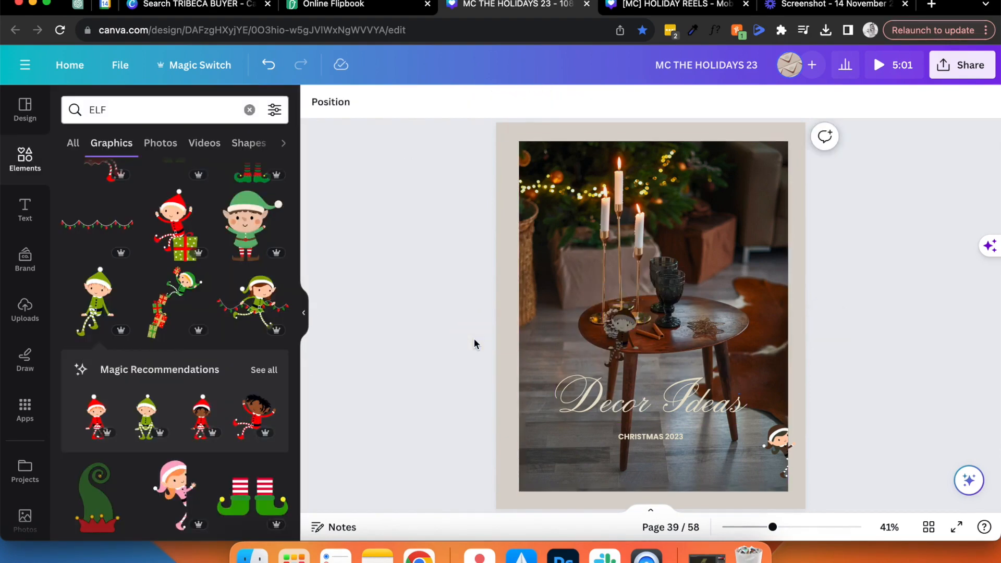
# - Try the recoloured elf in front of the boxes behind the table on page 39, and delete it
pyautogui.moveTo(621, 349); pyautogui.dragTo(627, 351)
pyautogui.click(442, 329)
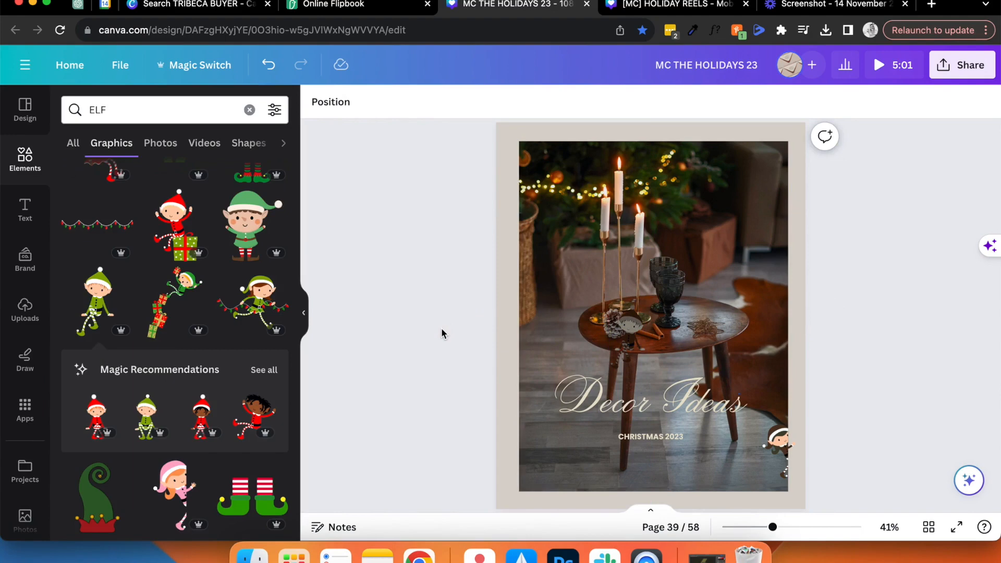
pyautogui.click(630, 326)
pyautogui.moveTo(631, 326); pyautogui.dragTo(696, 200)
pyautogui.click(453, 234)
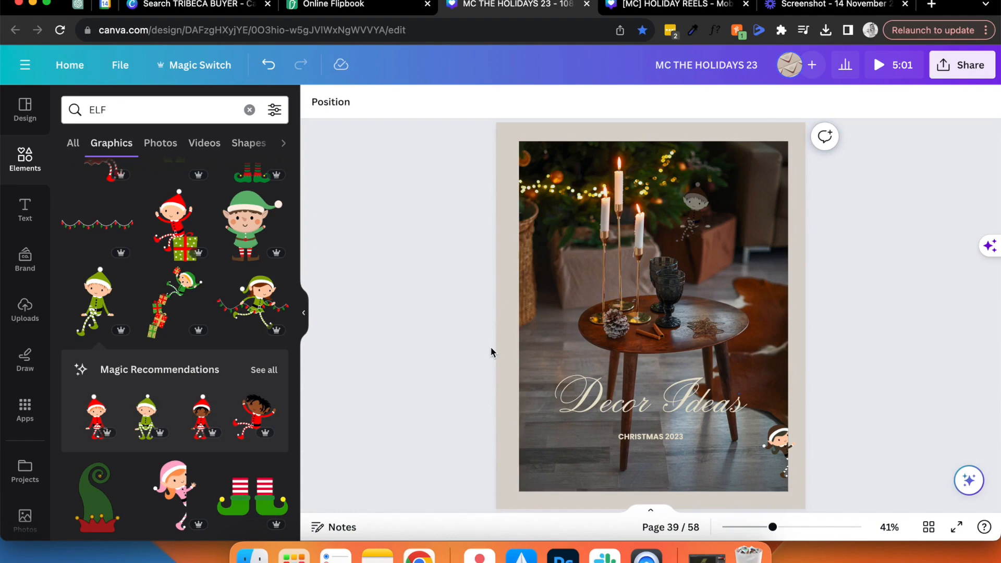
pyautogui.click(699, 205)
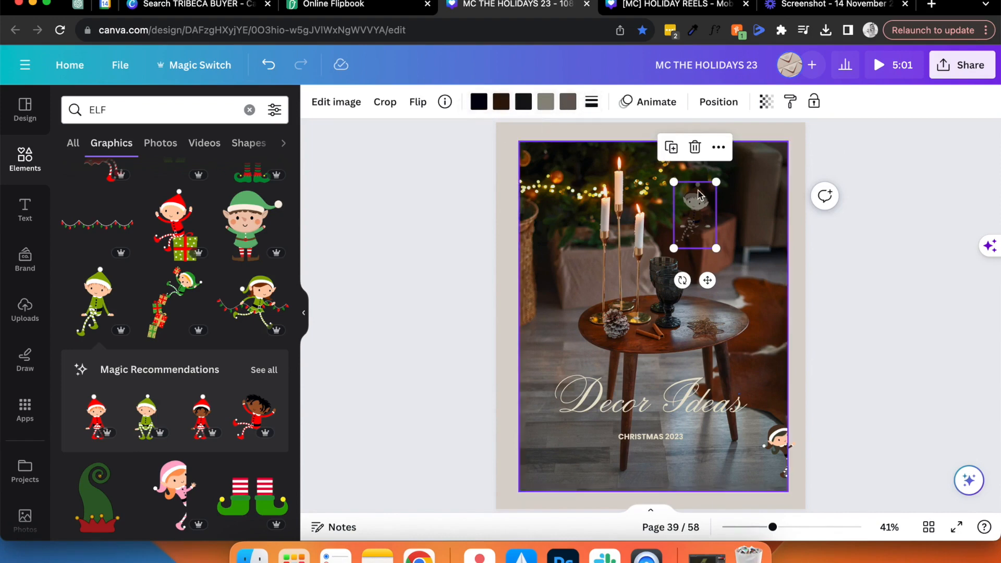
pyautogui.press('Delete')
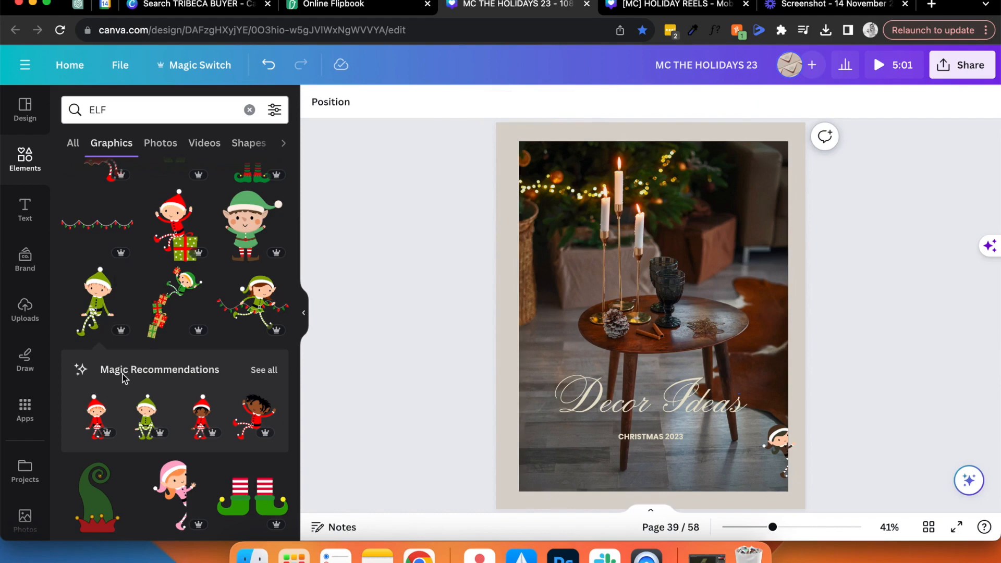
# - Browse the full set of magic-recommended elf graphics and look over pages 37 to 40 of the design
pyautogui.click(263, 370)
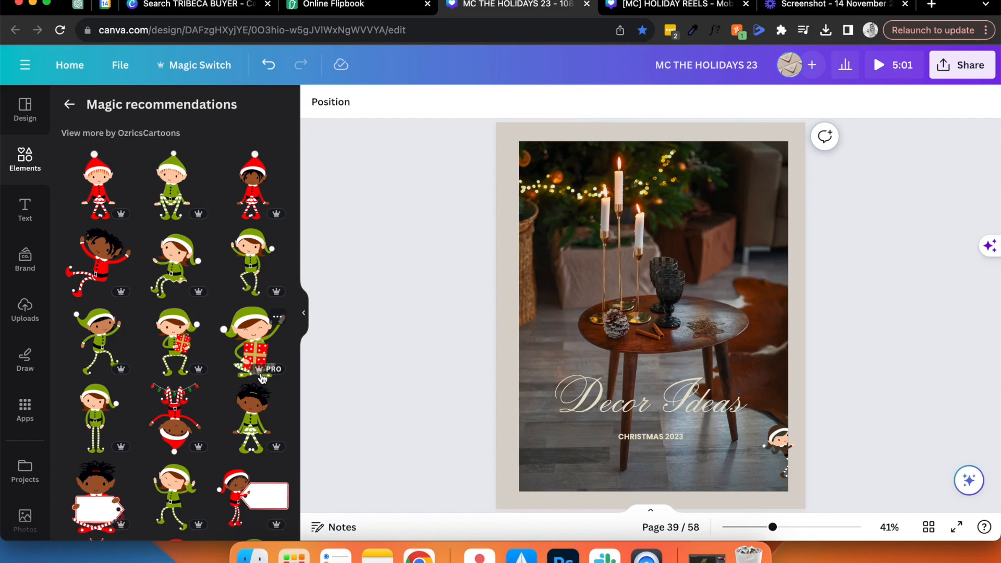
pyautogui.scroll(-3, 125, 250)
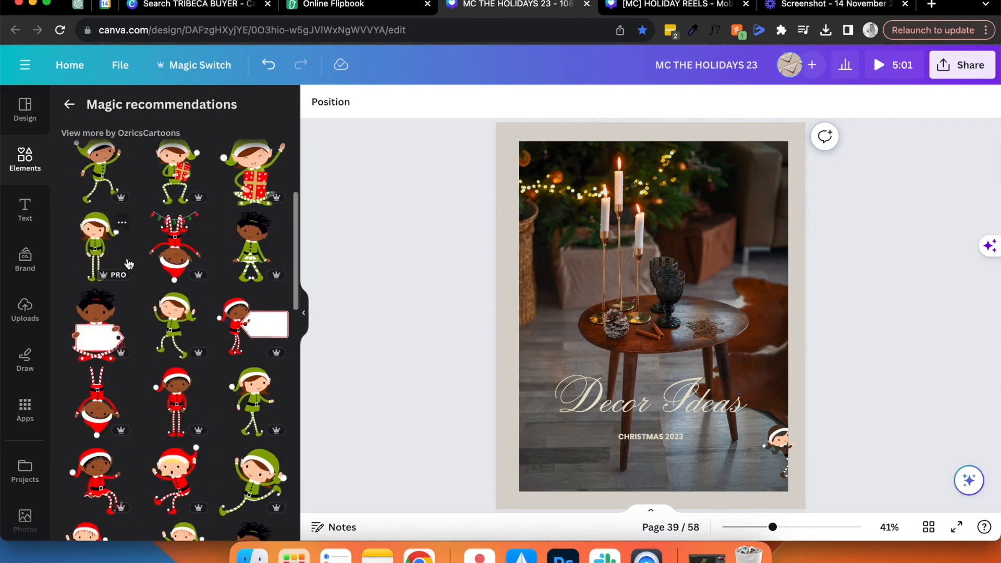
pyautogui.scroll(-2, 128, 263)
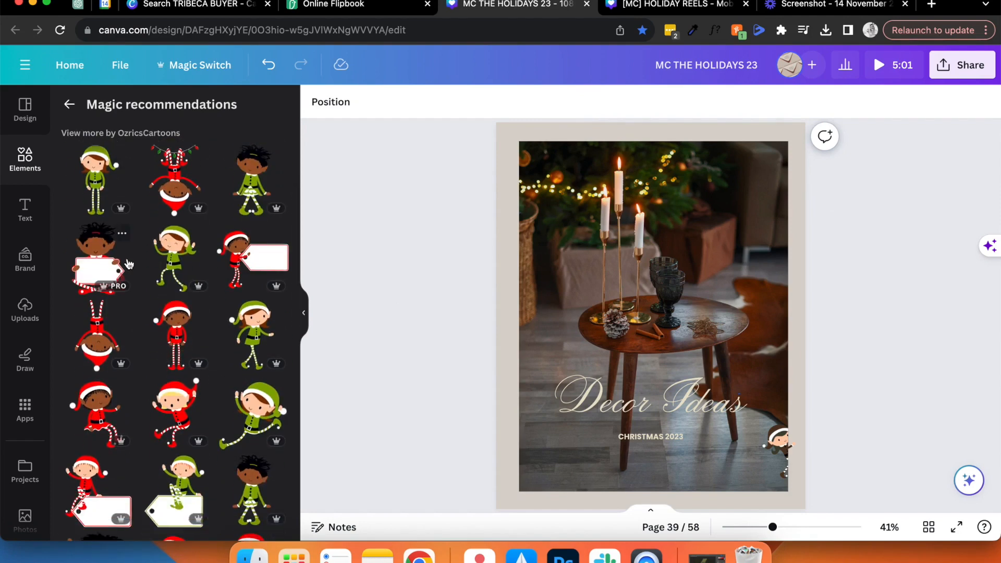
pyautogui.scroll(-2, 129, 263)
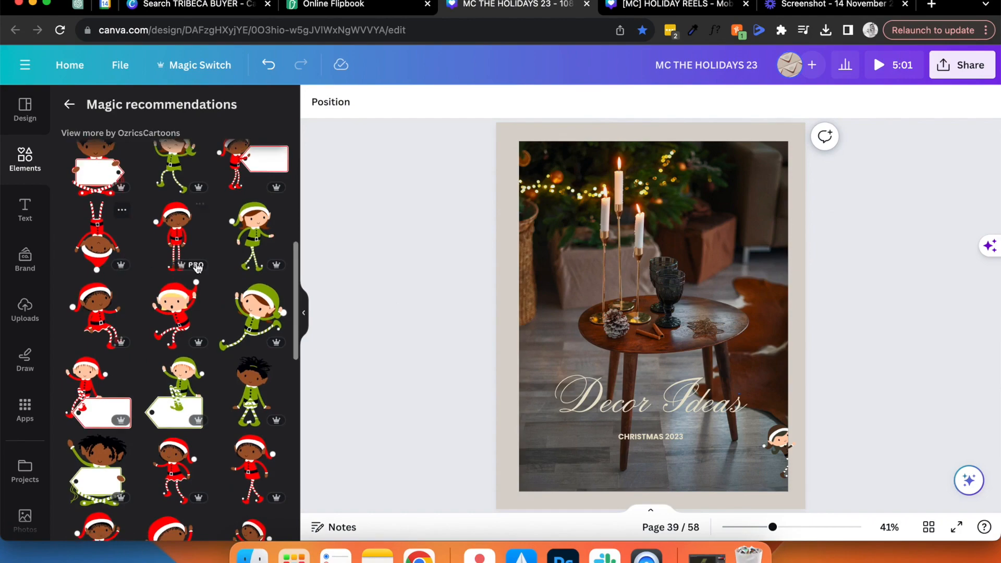
pyautogui.scroll(-5, 580, 248)
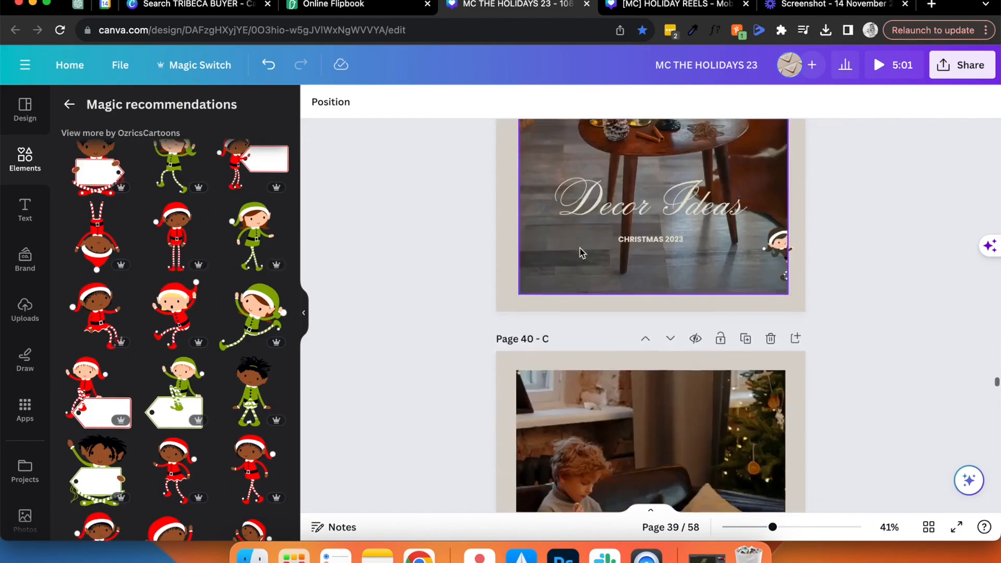
pyautogui.scroll(15, 579, 248)
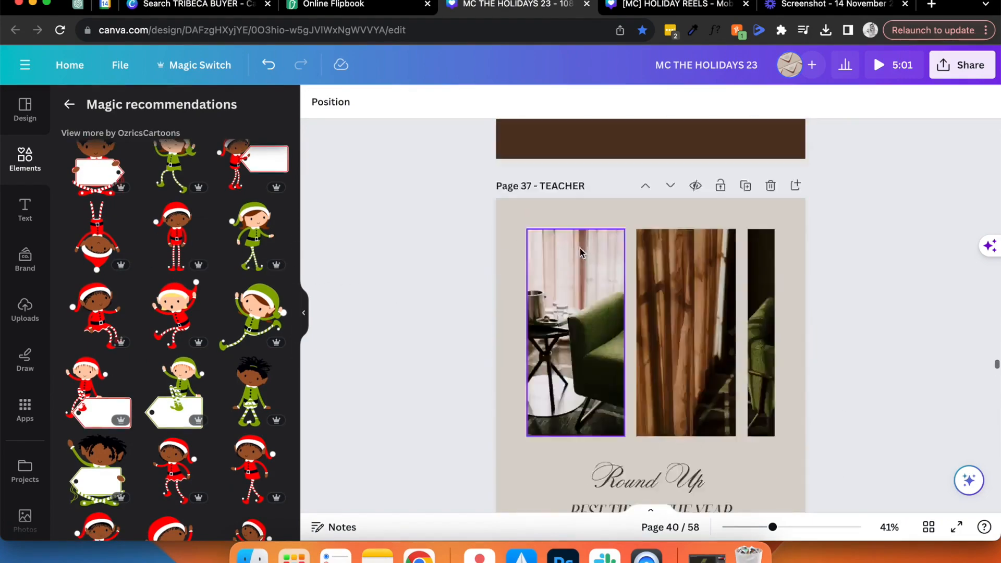
pyautogui.scroll(-10, 419, 318)
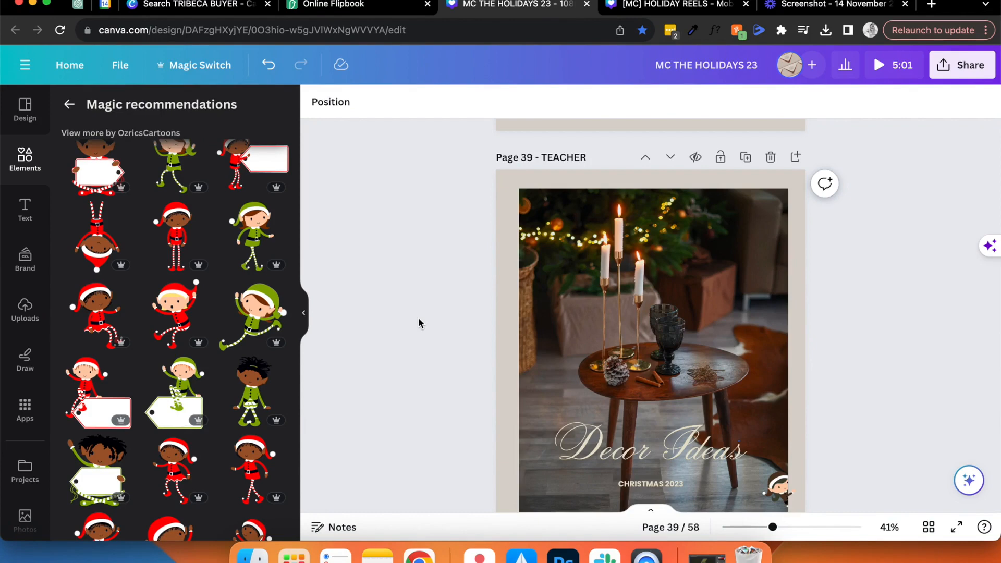
pyautogui.scroll(-1, 412, 297)
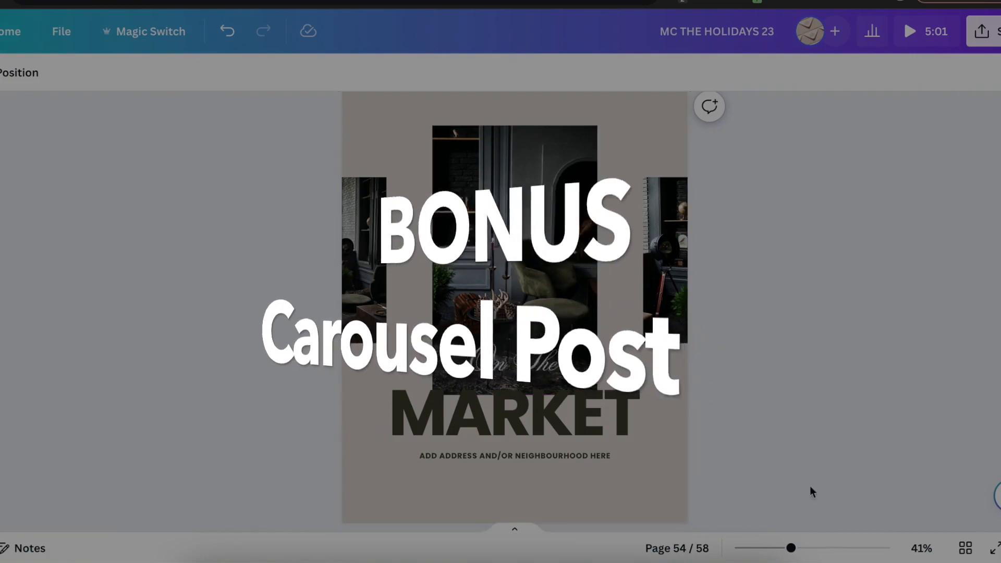
# - Examine the On The Market carousel on pages 54 to 56, comparing page 54's centre photo with page 55's left photo
pyautogui.scroll(-5, 754, 372)
pyautogui.scroll(-10, 754, 372)
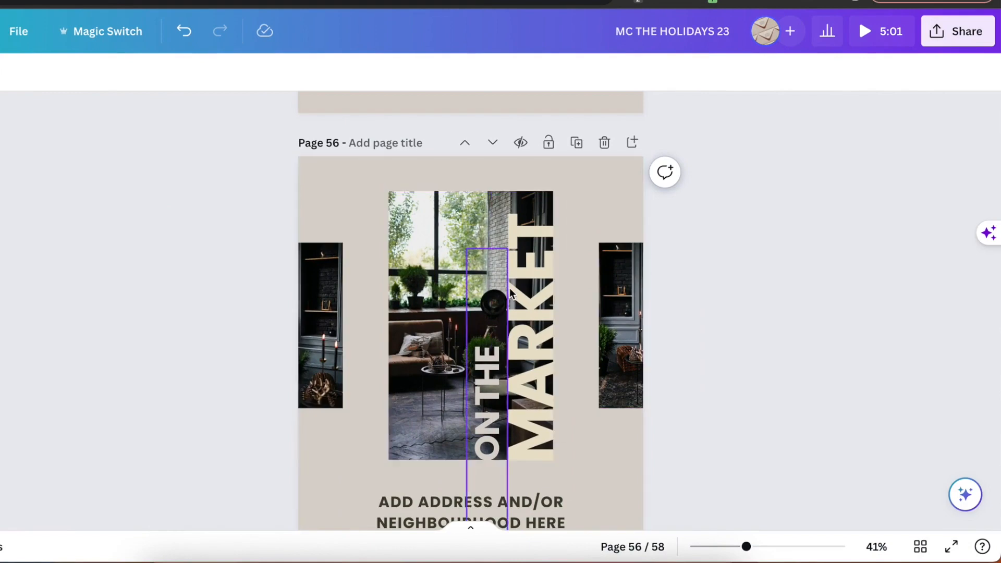
pyautogui.scroll(10, 398, 358)
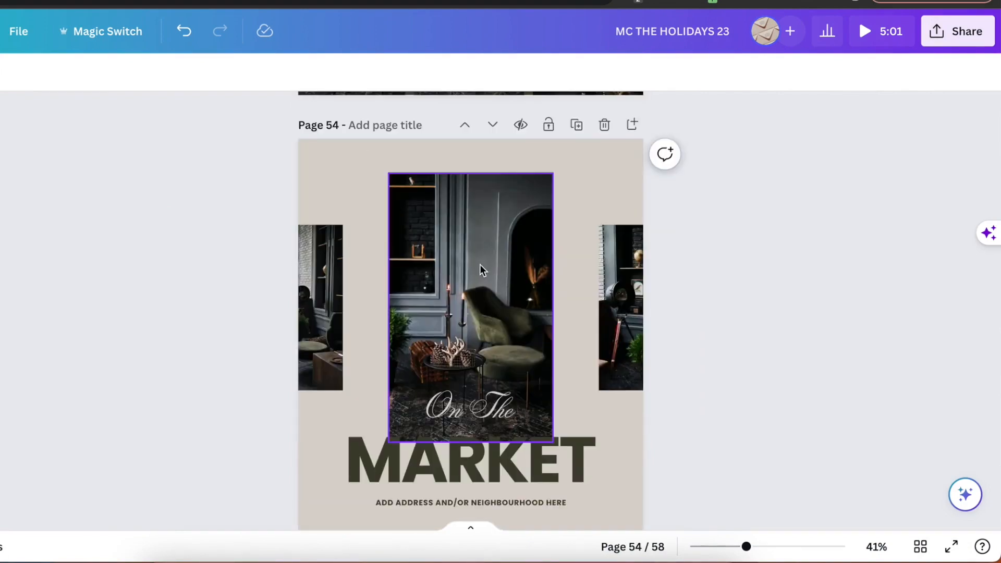
pyautogui.click(452, 249)
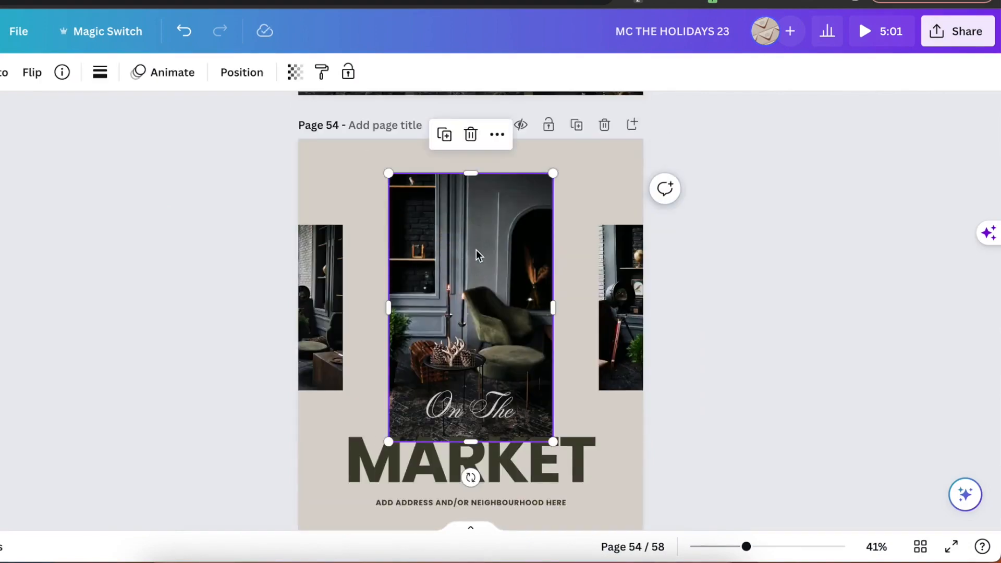
pyautogui.scroll(-5, 476, 255)
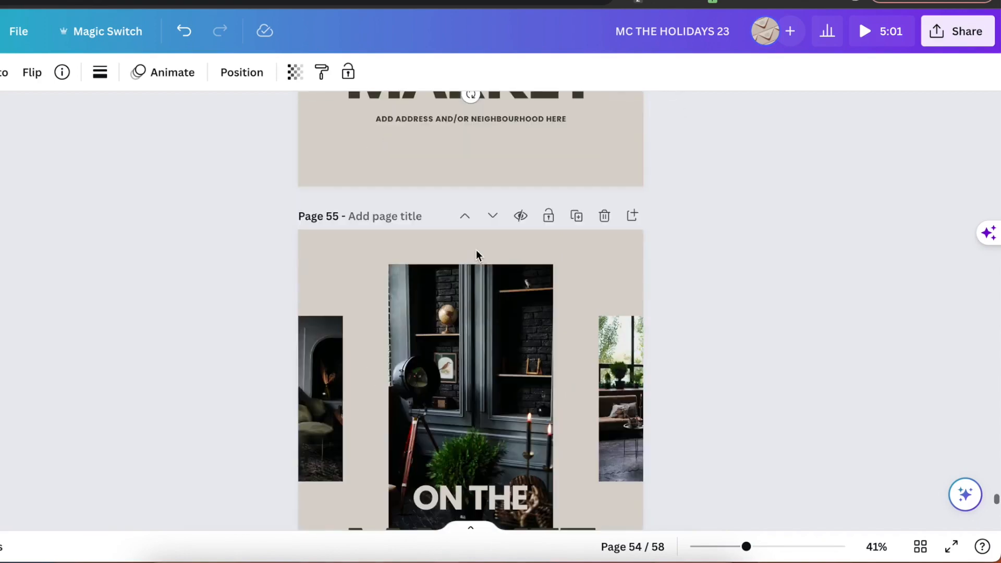
pyautogui.click(303, 409)
pyautogui.scroll(-10, 453, 501)
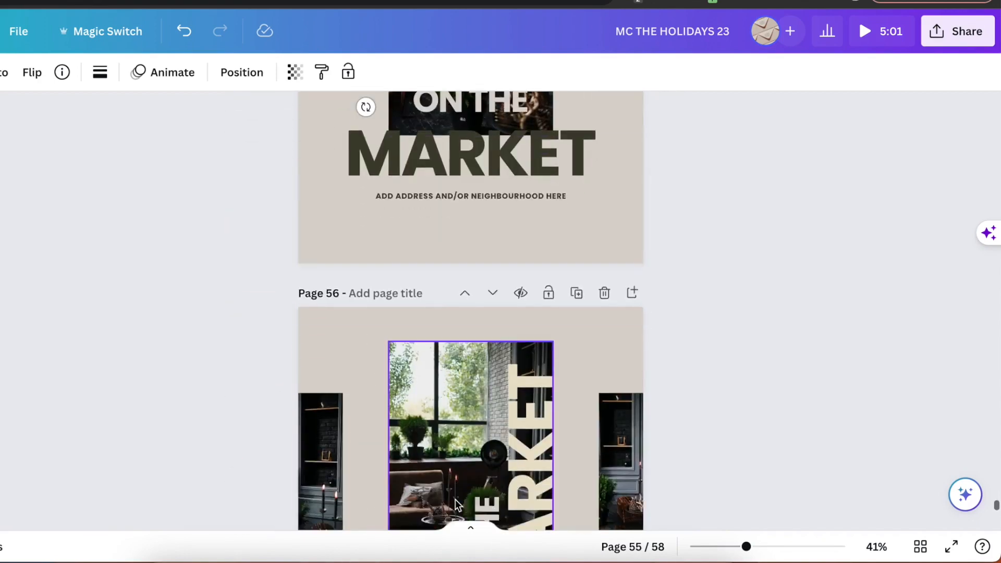
pyautogui.scroll(-2, 456, 505)
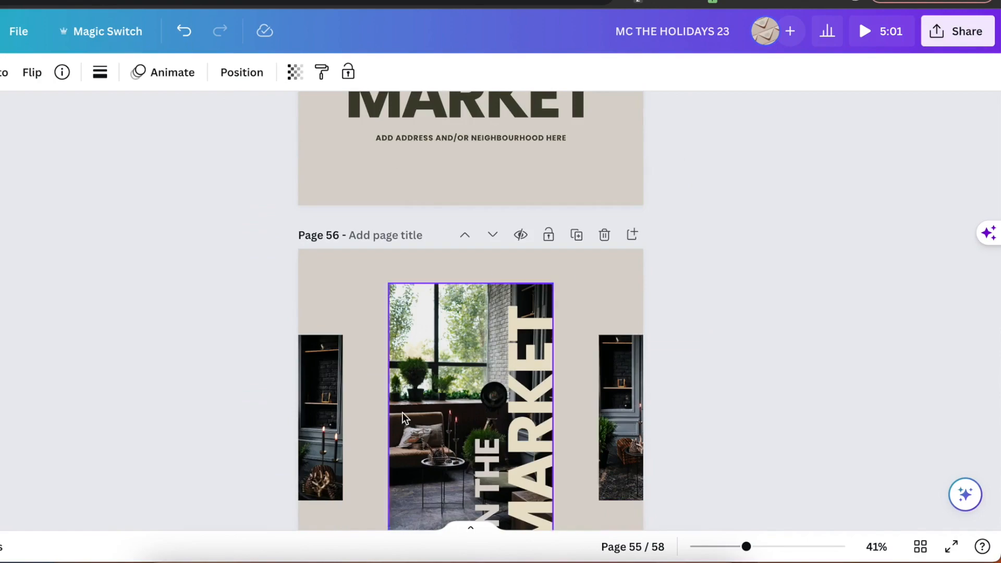
# - Compare the right photo on page 54, the centre photo on page 55 and the left photo on page 56
pyautogui.scroll(20, 406, 417)
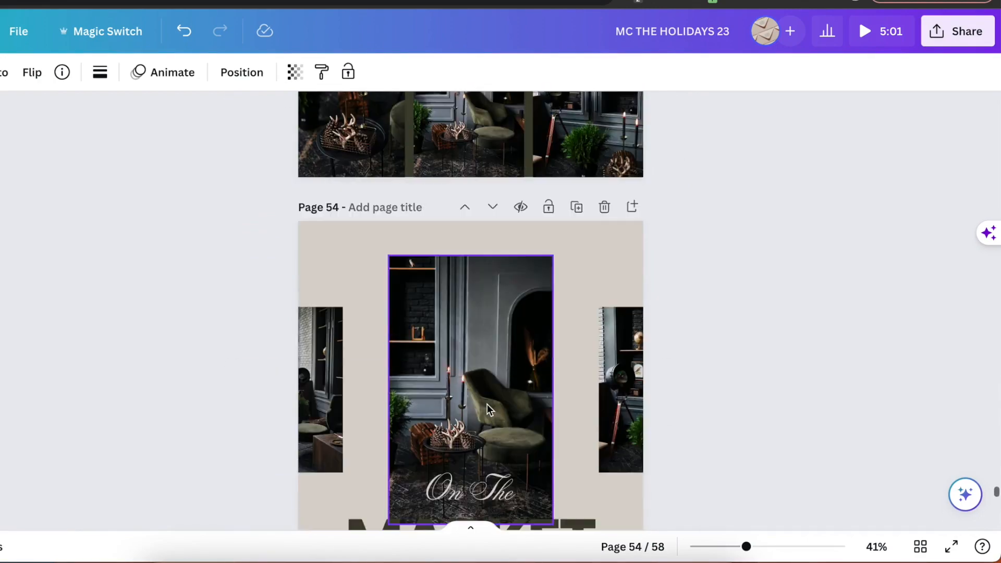
pyautogui.scroll(-3, 547, 356)
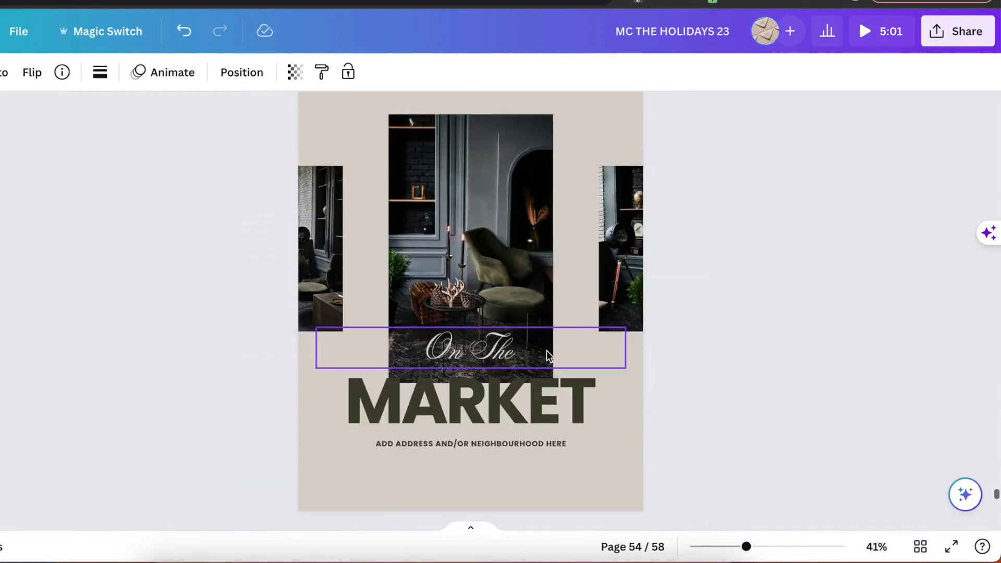
pyautogui.click(633, 235)
pyautogui.scroll(-8, 633, 234)
pyautogui.click(437, 285)
pyautogui.scroll(-8, 437, 284)
pyautogui.click(319, 368)
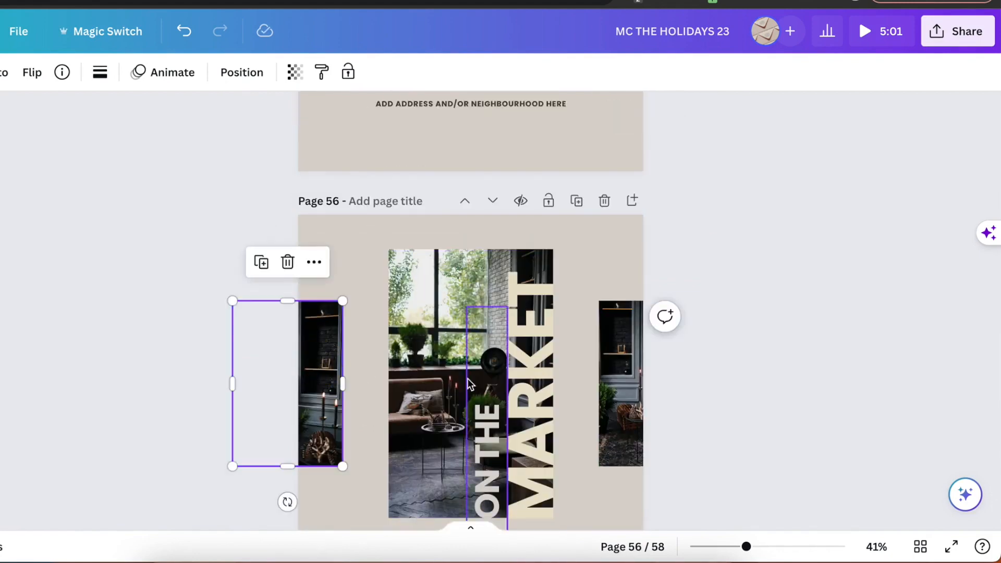
pyautogui.scroll(15, 469, 384)
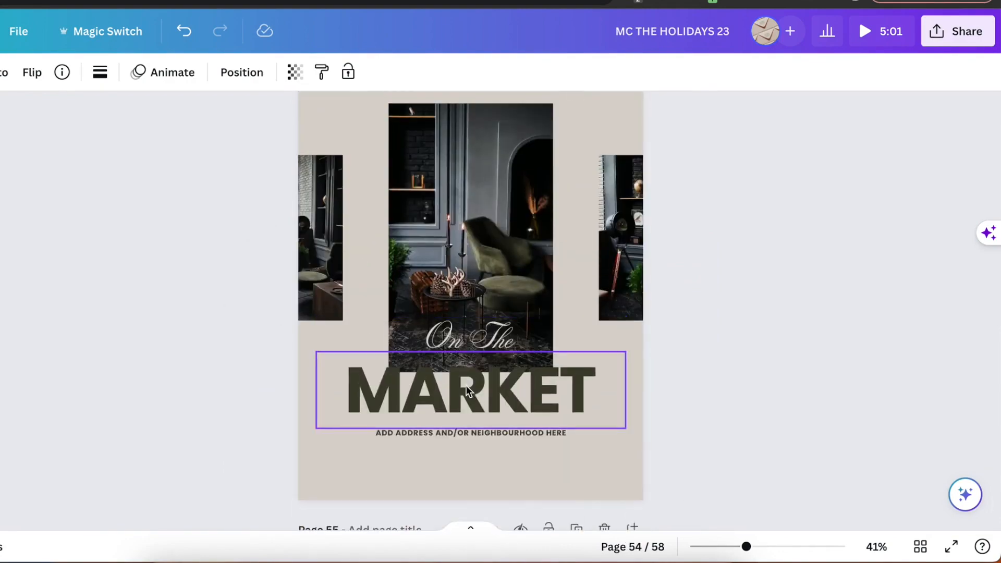
pyautogui.scroll(-6, 467, 390)
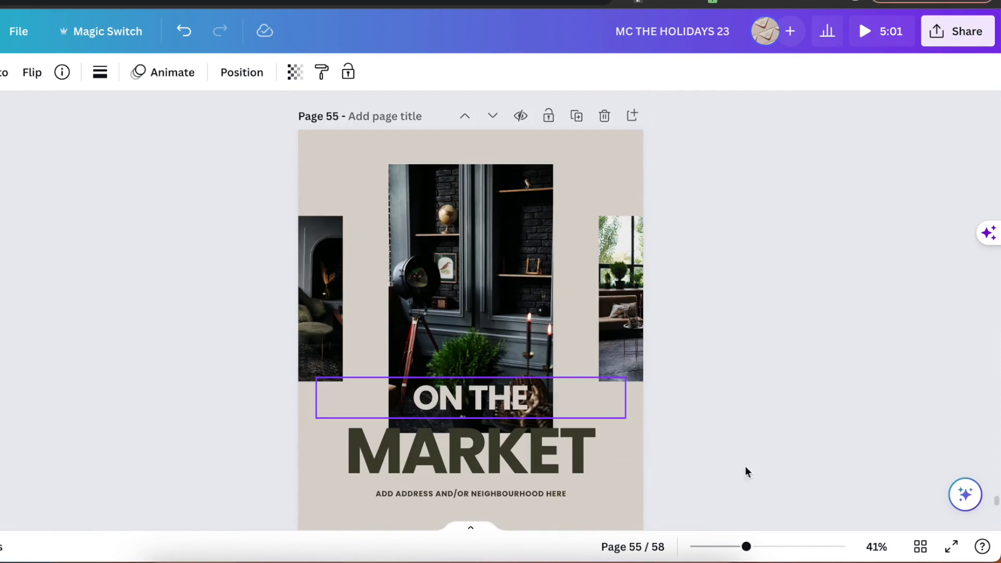
# - Show all pages in a grid and open the page options for page 55
pyautogui.click(920, 545)
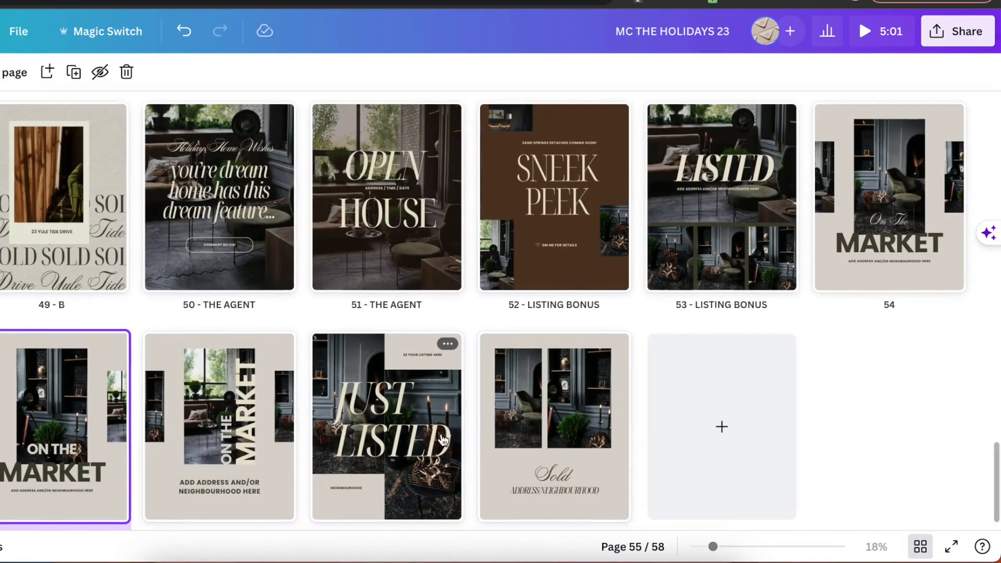
pyautogui.click(115, 344)
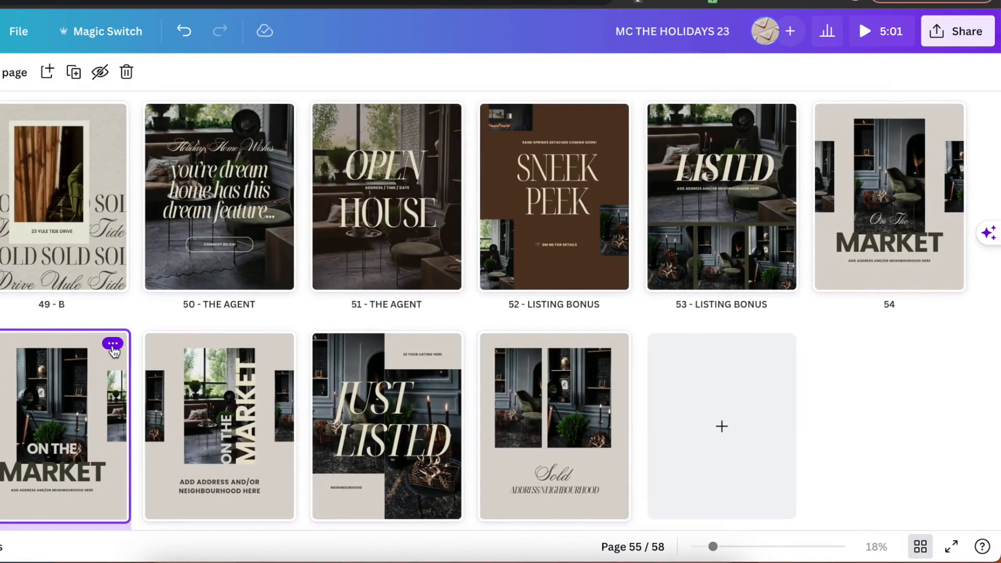
pyautogui.click(113, 344)
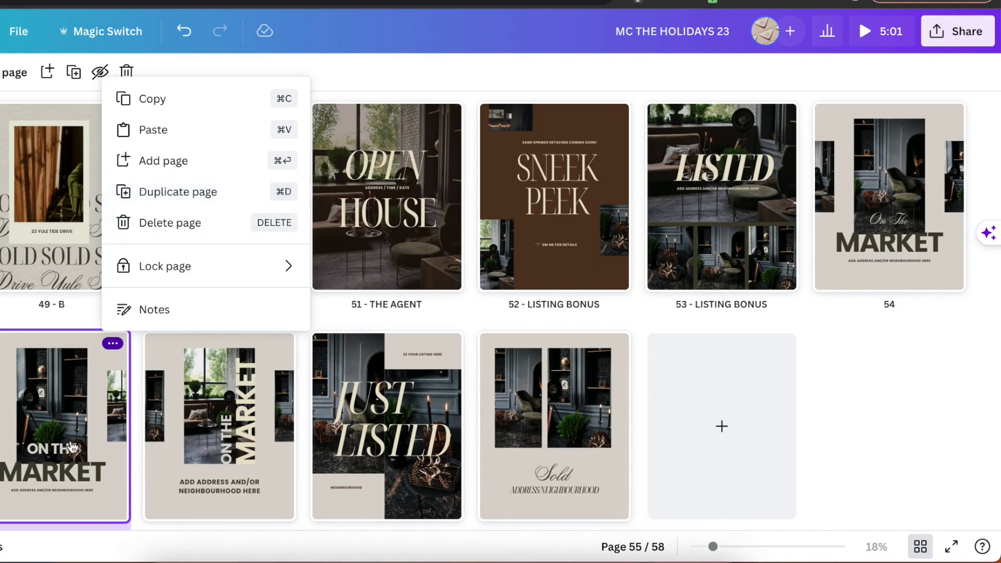
pyautogui.moveTo(137, 424)
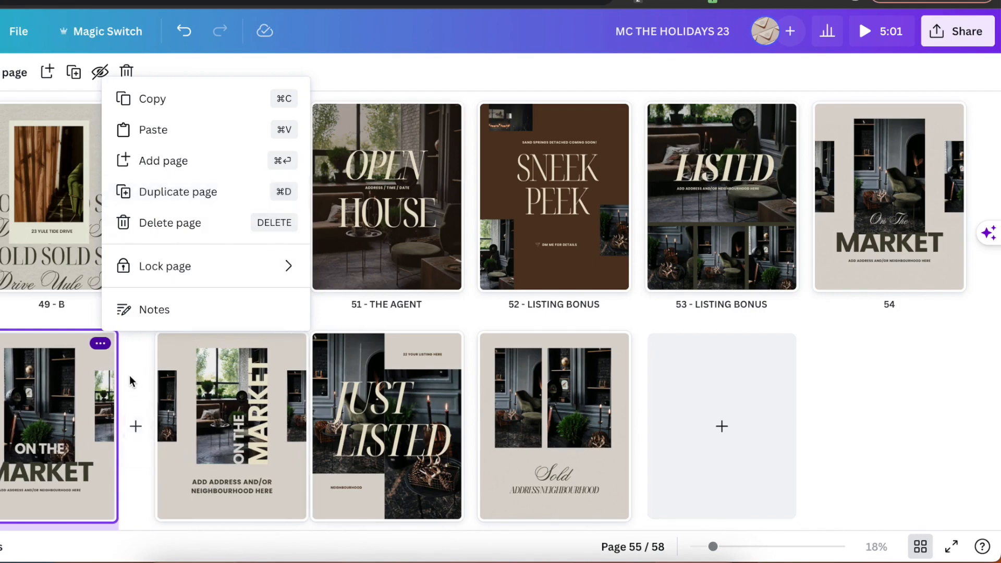